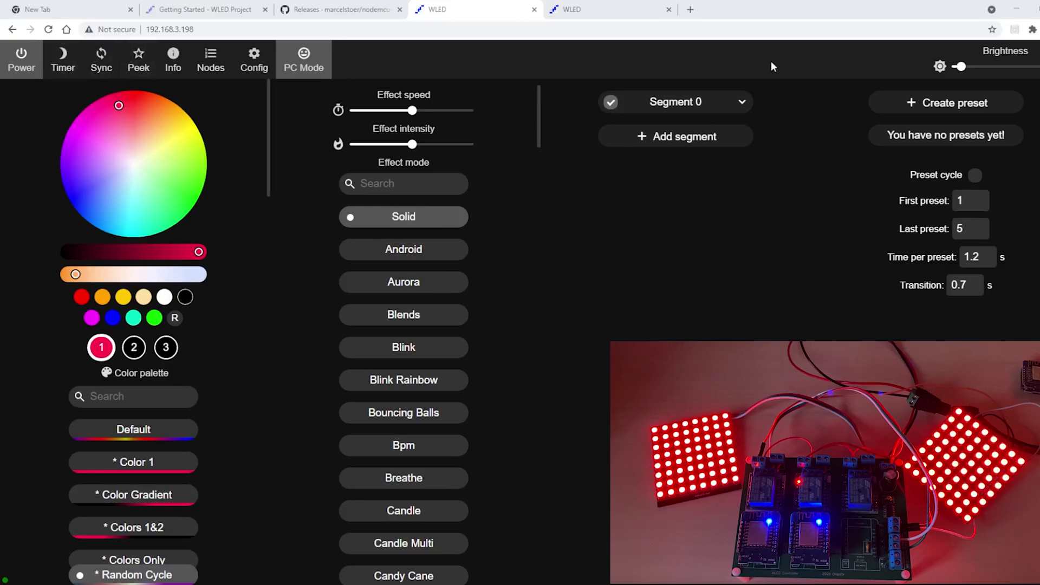
left_click(253, 60)
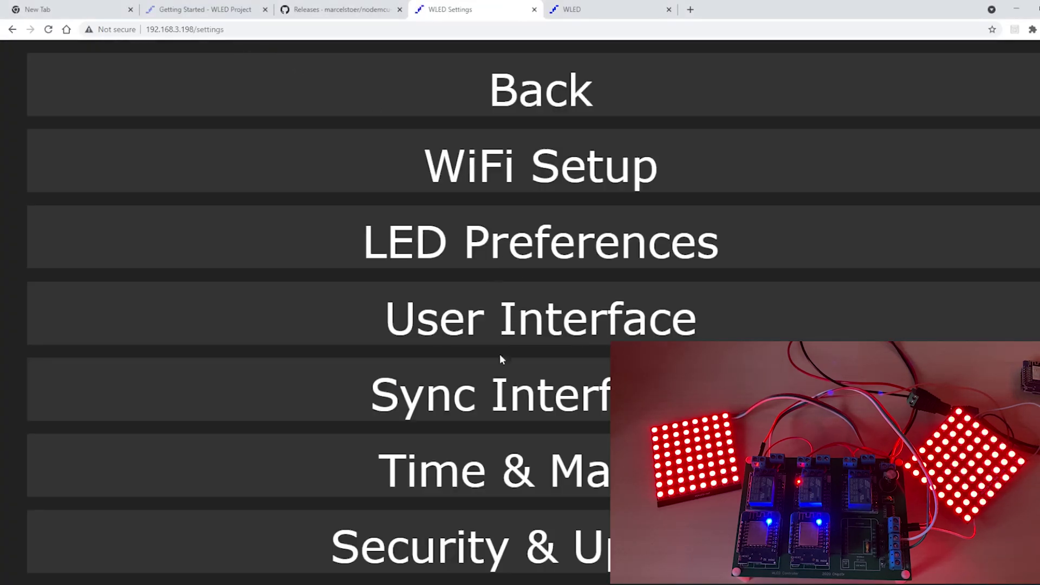
left_click(502, 373)
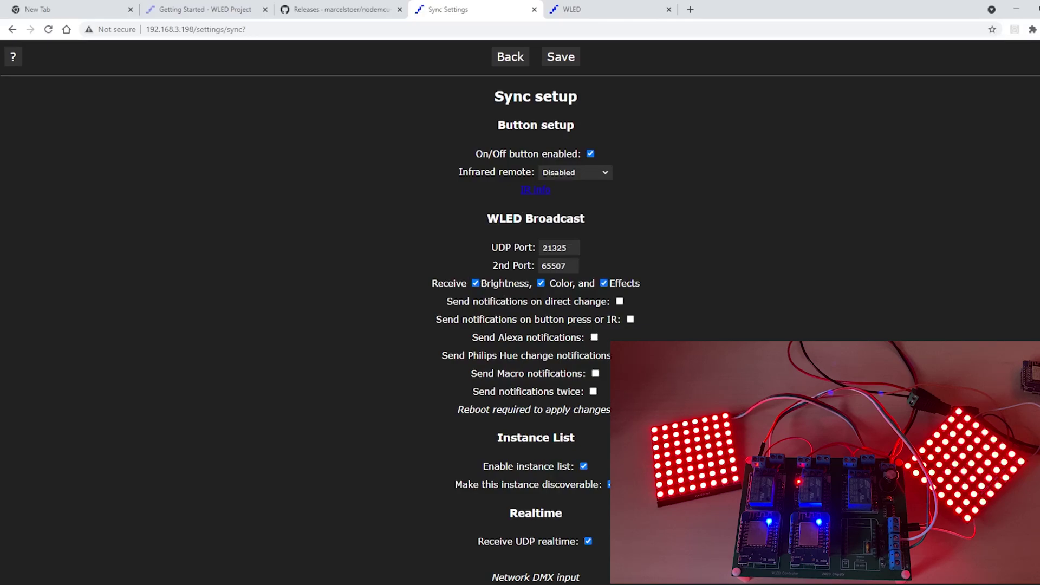
left_click(505, 69)
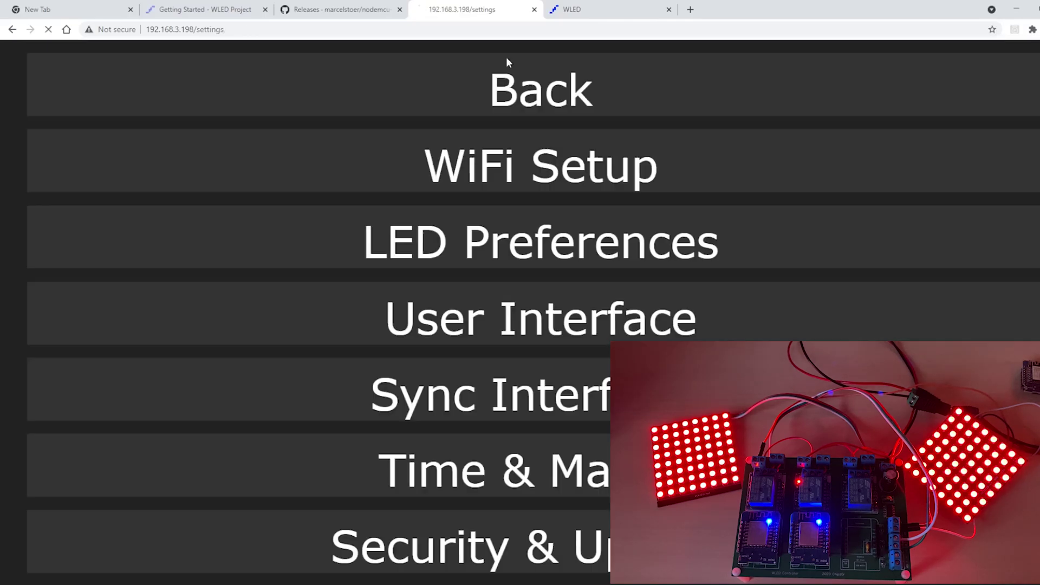
left_click(508, 62)
left_click(582, 11)
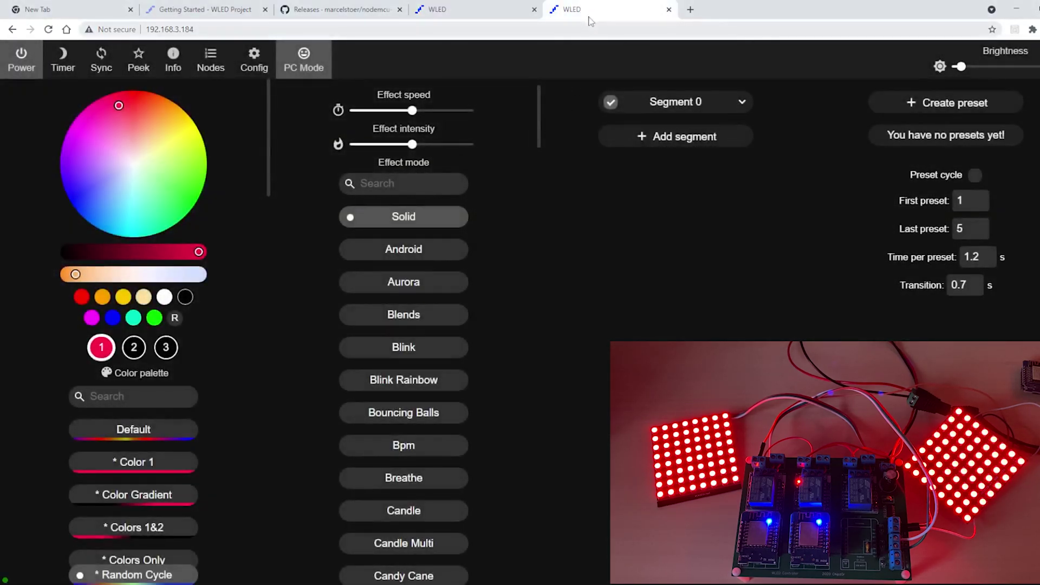
left_click(253, 61)
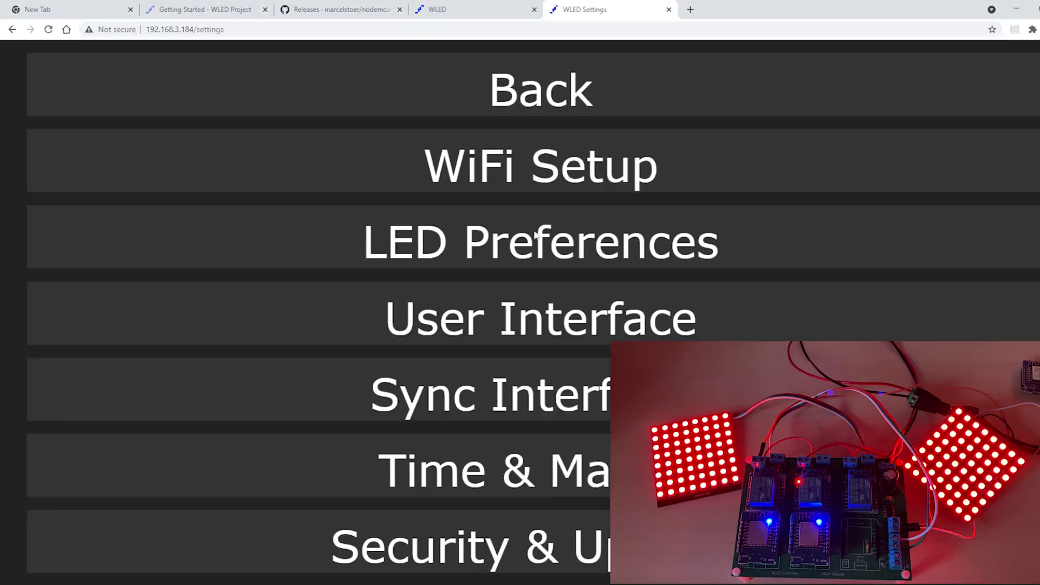
left_click(518, 384)
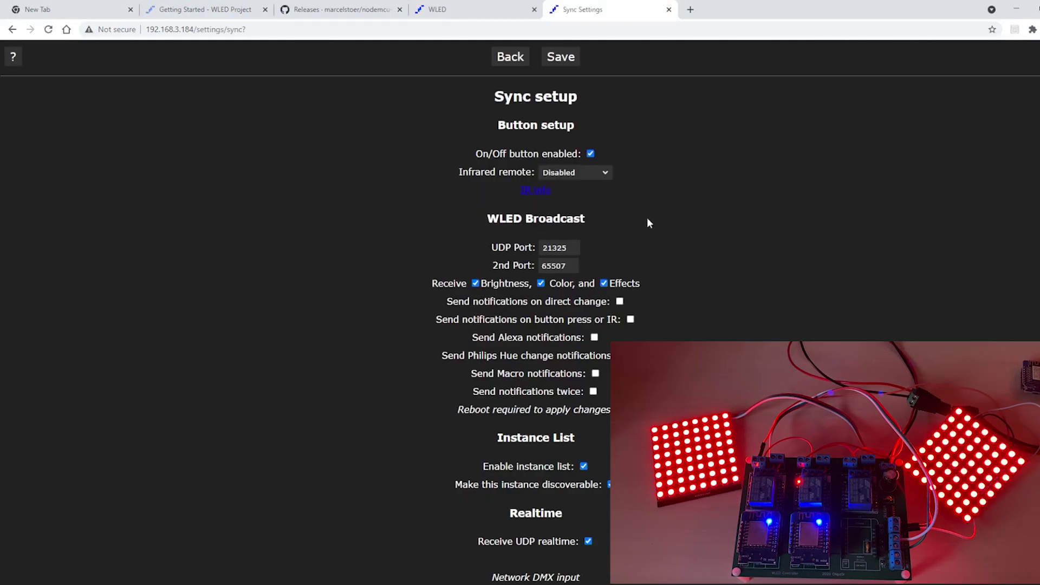
left_click(522, 59)
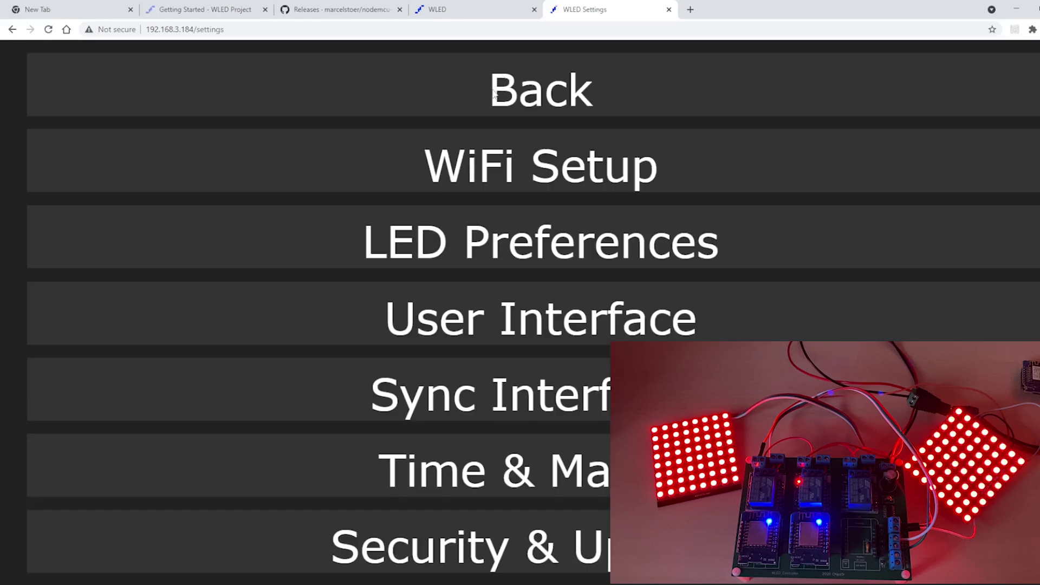
left_click(496, 86)
Step: Flash each controller's matrix off and on to identify it, then enable Sync on 192.168.3.198
left_click(461, 14)
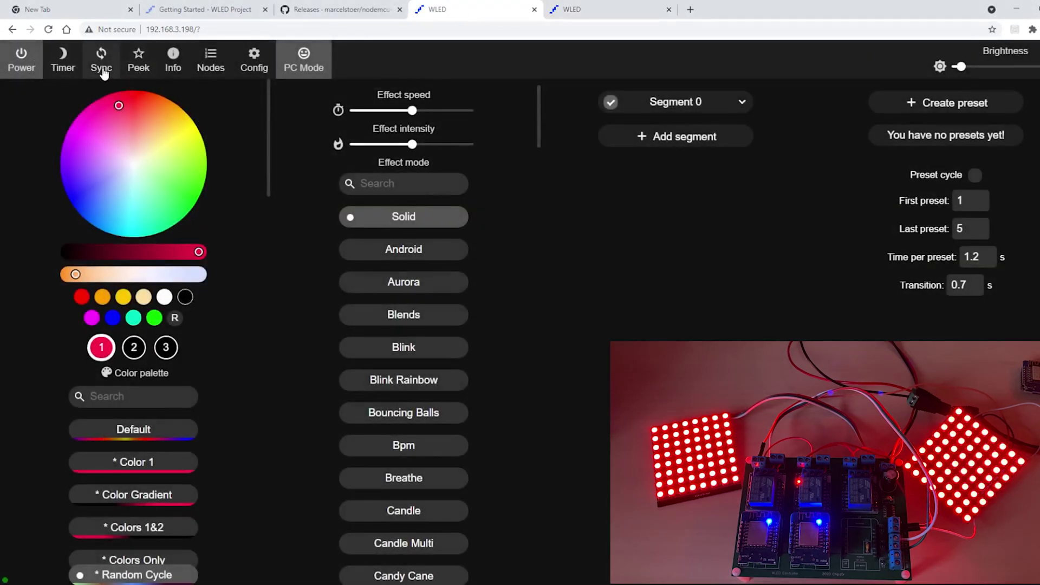
left_click(21, 70)
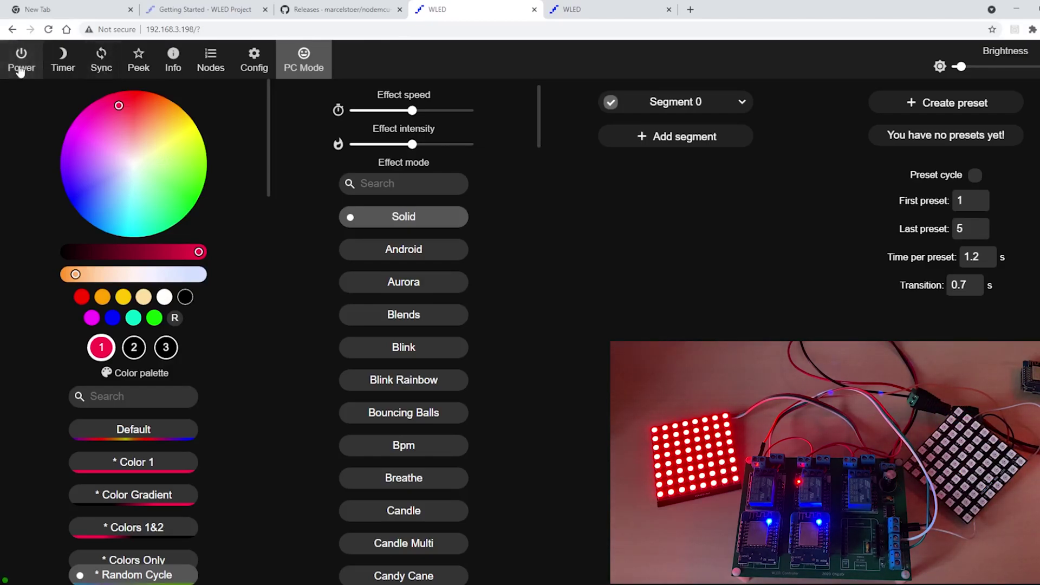
left_click(21, 71)
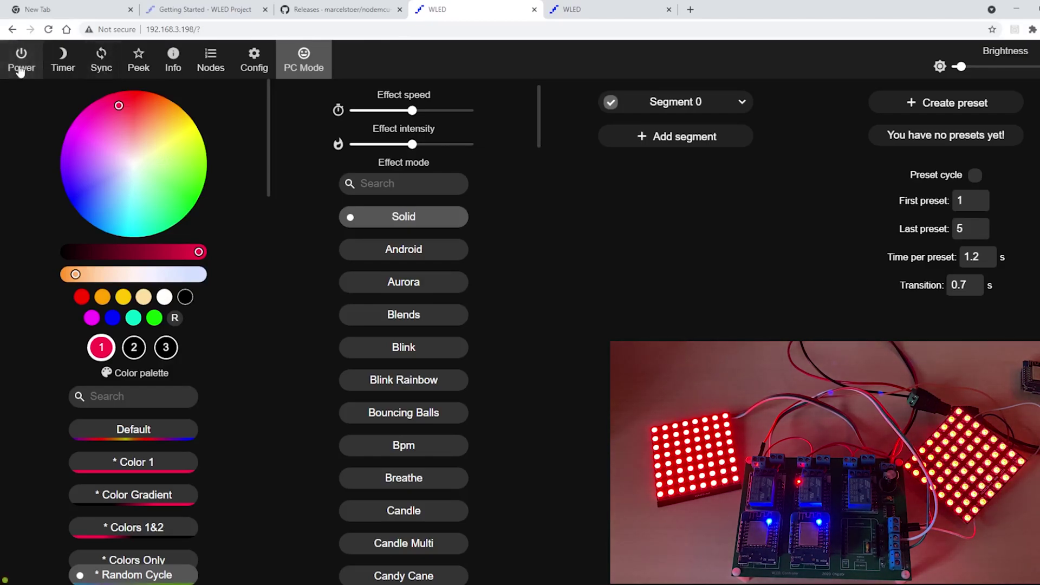
left_click(607, 19)
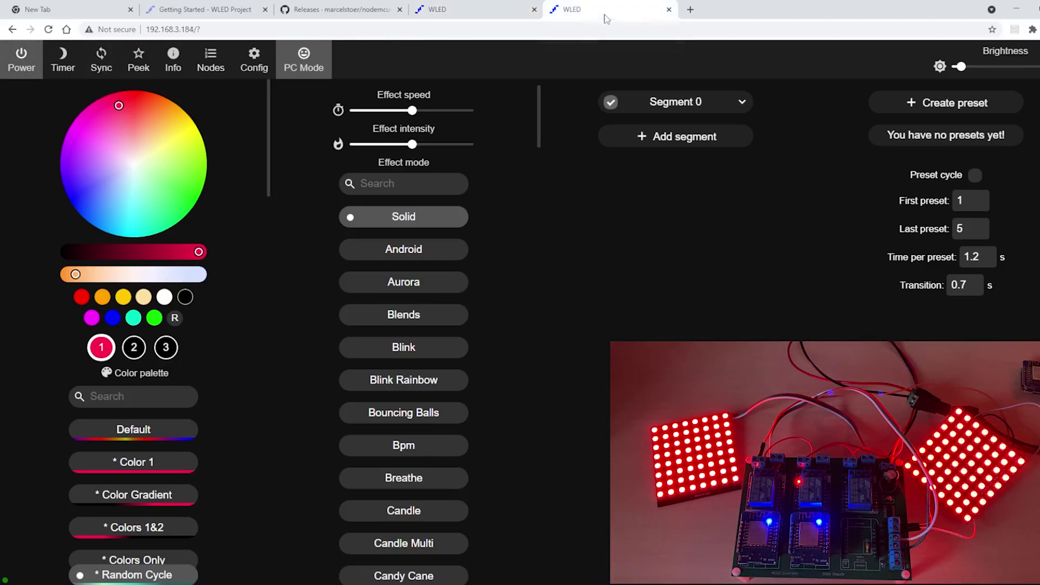
left_click(29, 70)
left_click(25, 70)
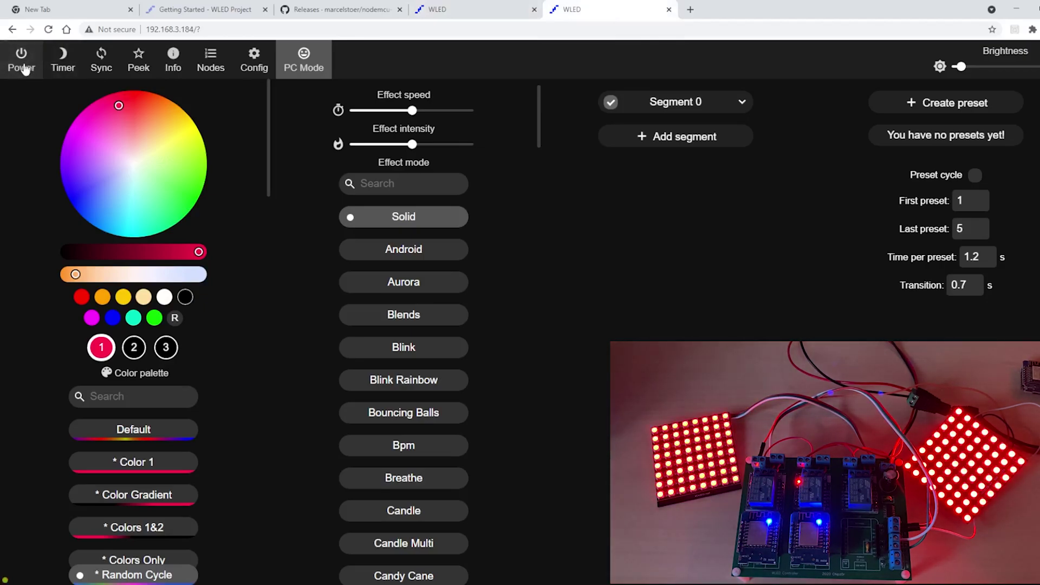
left_click(461, 10)
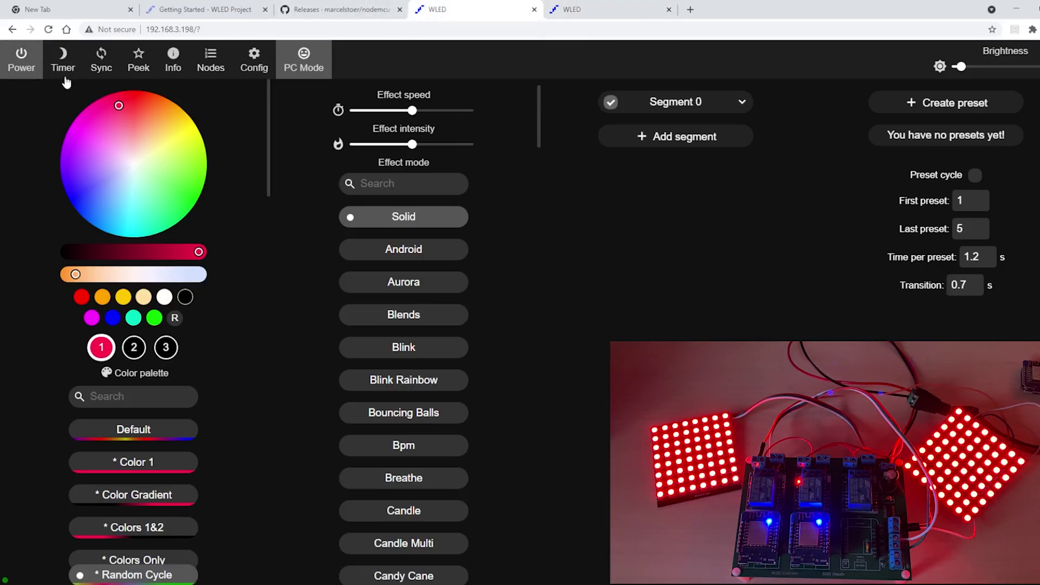
left_click(101, 62)
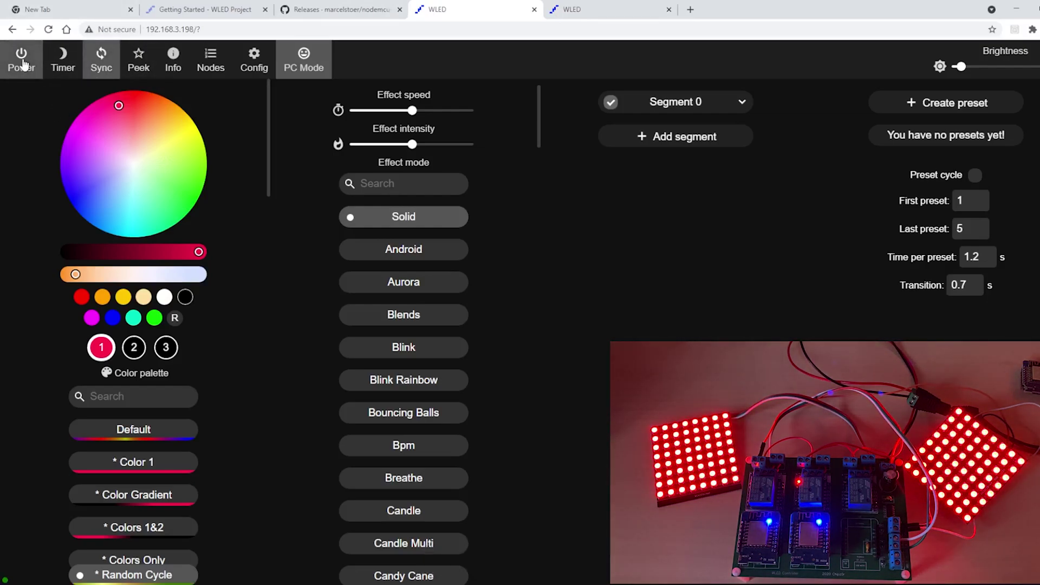
Step: Try Bouncing Balls, Candle Multi and Colorful, then settle on Dancing Shadows at speed 0
scroll(179, 487, "down", 3)
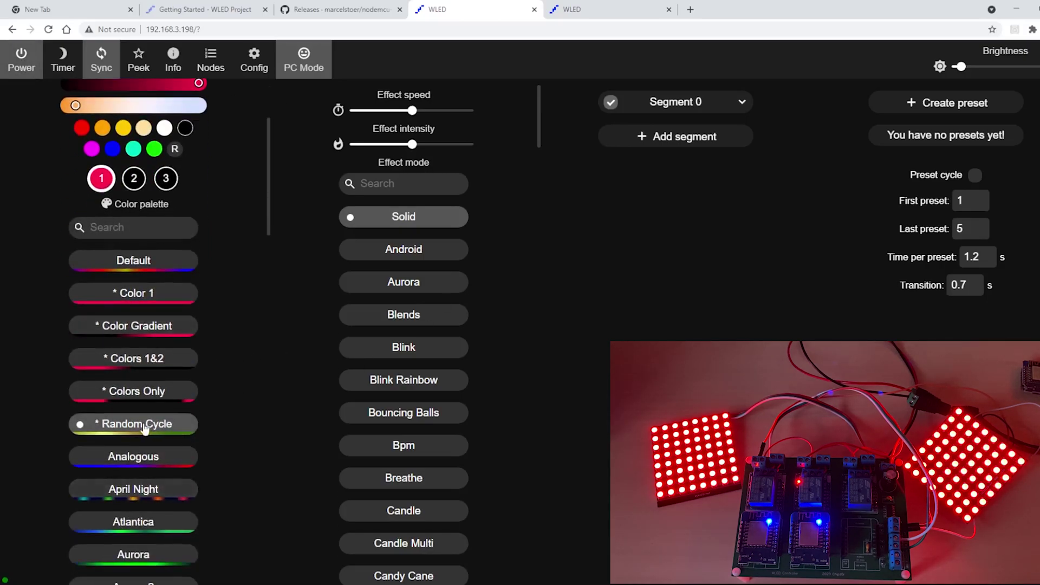
left_click(407, 414)
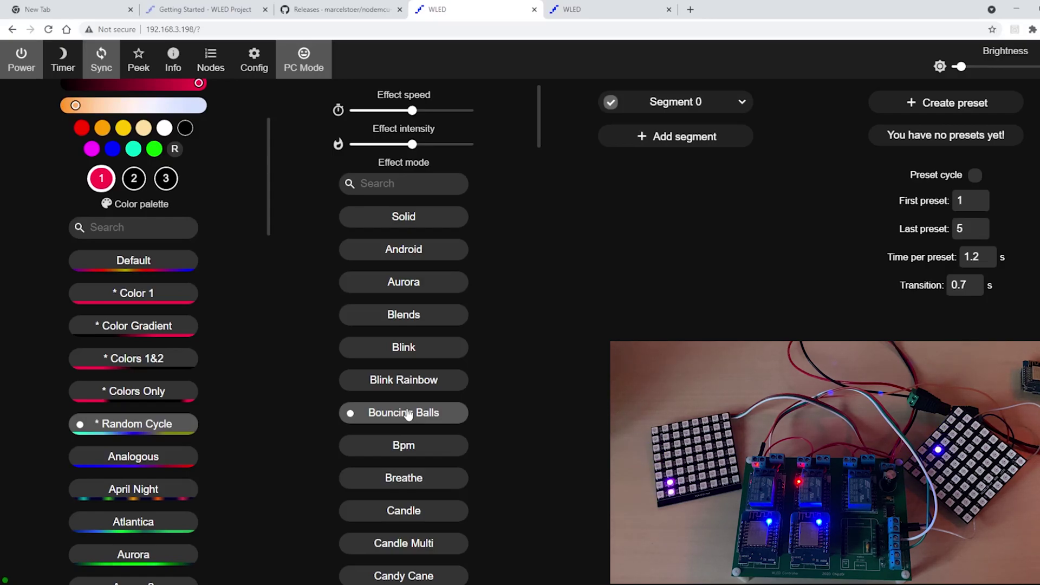
left_click(421, 544)
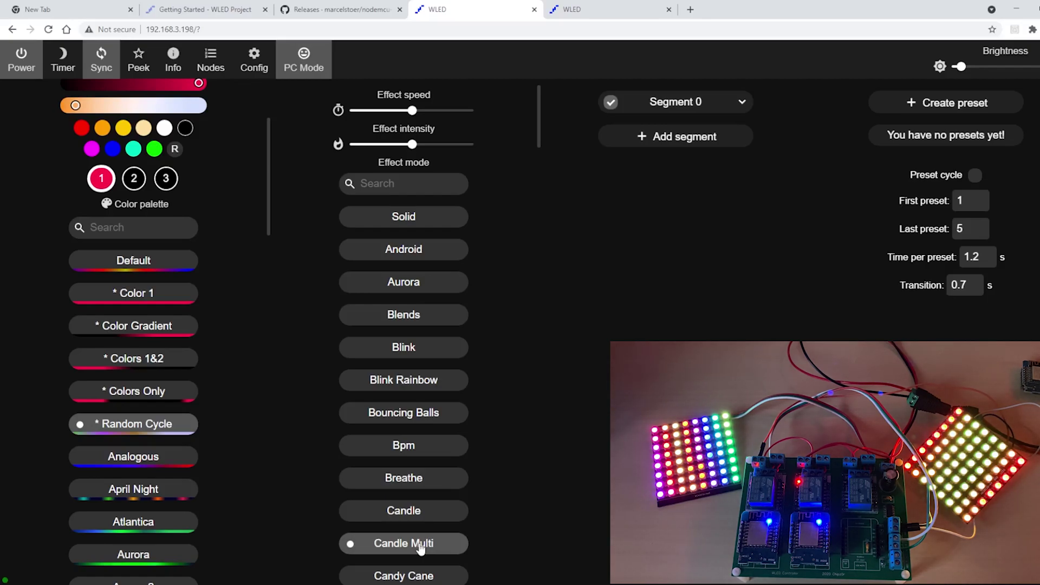
scroll(421, 542, "down", 8)
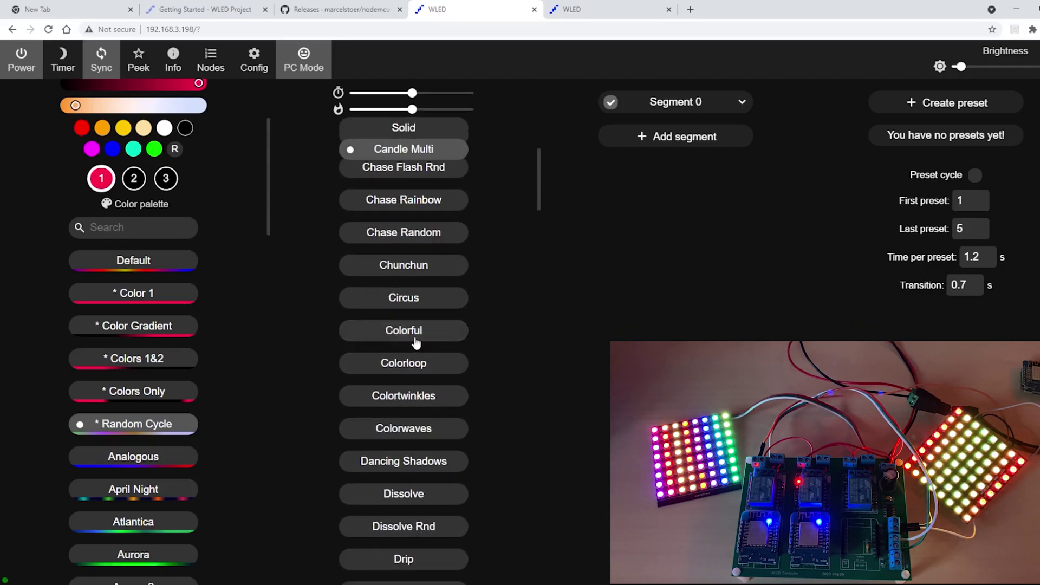
left_click(418, 335)
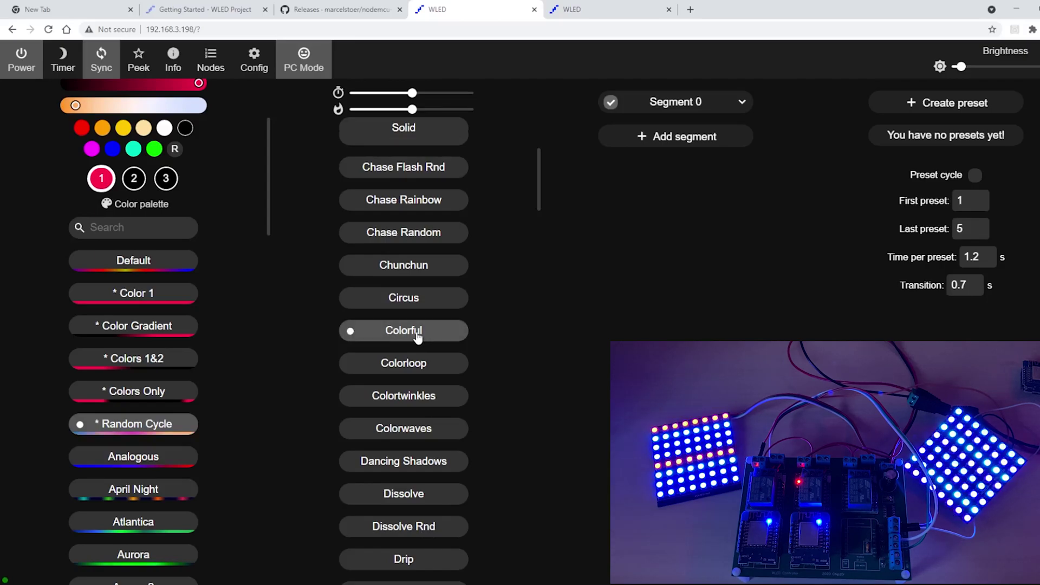
left_click(413, 464)
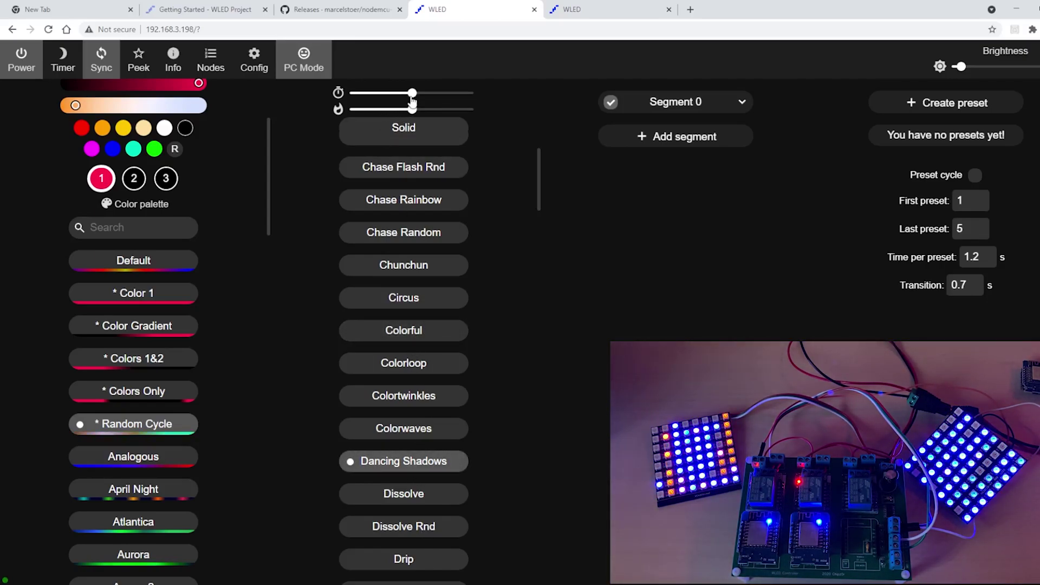
left_click_drag(413, 94, 347, 96)
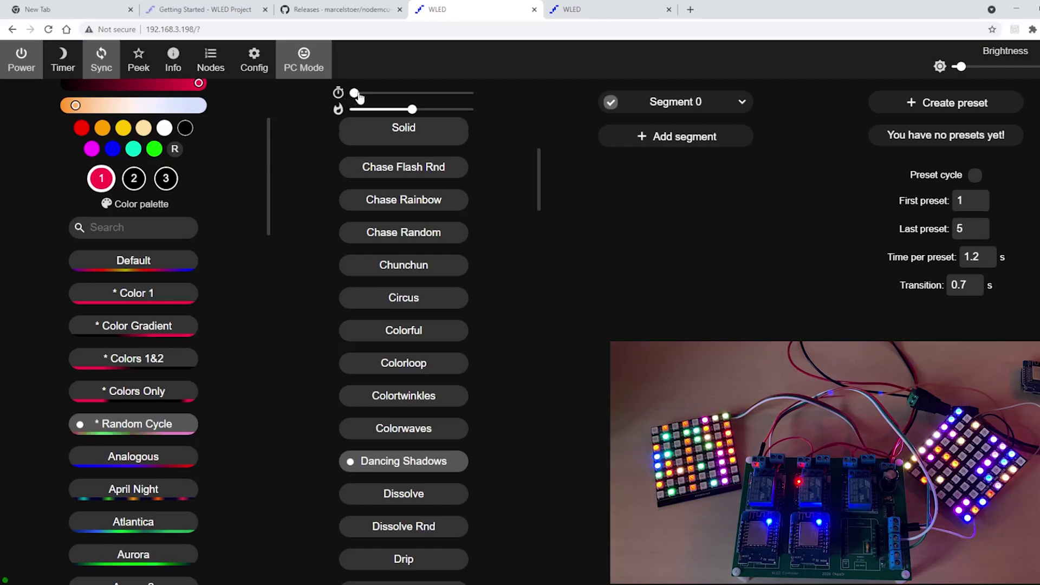
Step: Raise the effect speed slightly
left_click(359, 98)
left_click(356, 97)
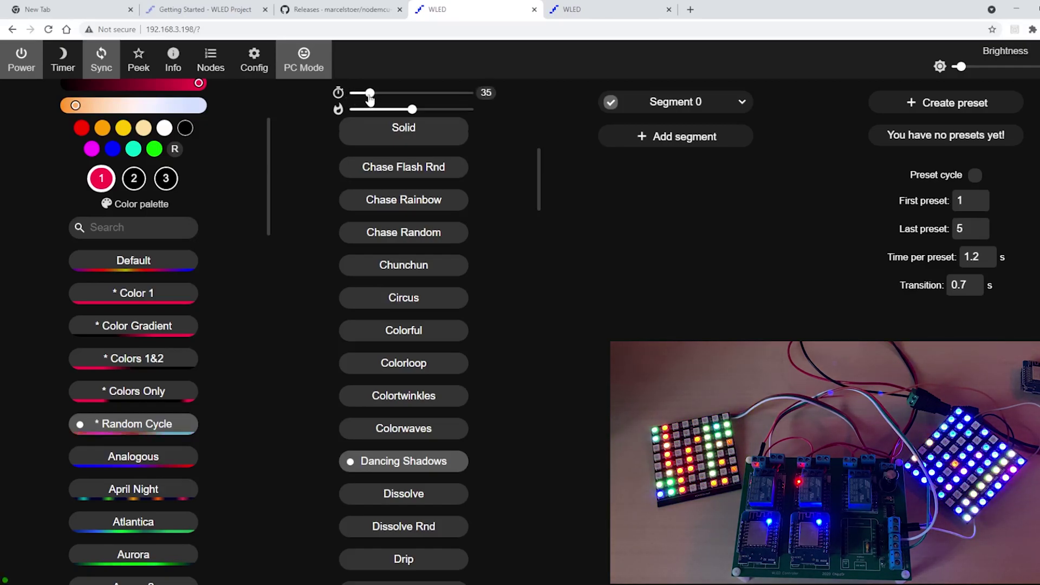
left_click_drag(354, 96, 374, 95)
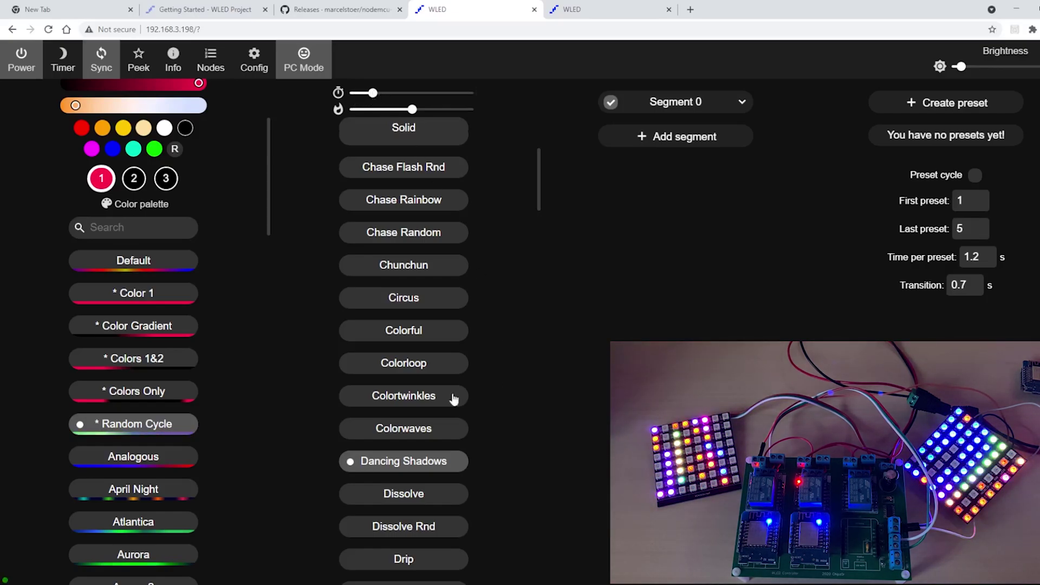
Step: Try Fire Flicker and Fireworks 1D, then set the effect to Halloween Eyes
scroll(422, 417, "down", 5)
left_click(413, 479)
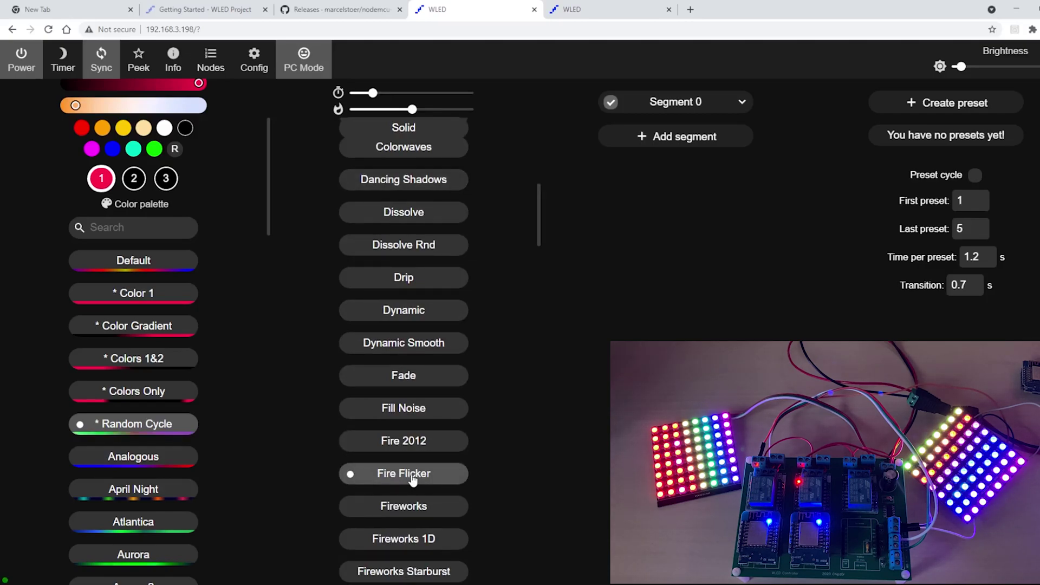
left_click(415, 544)
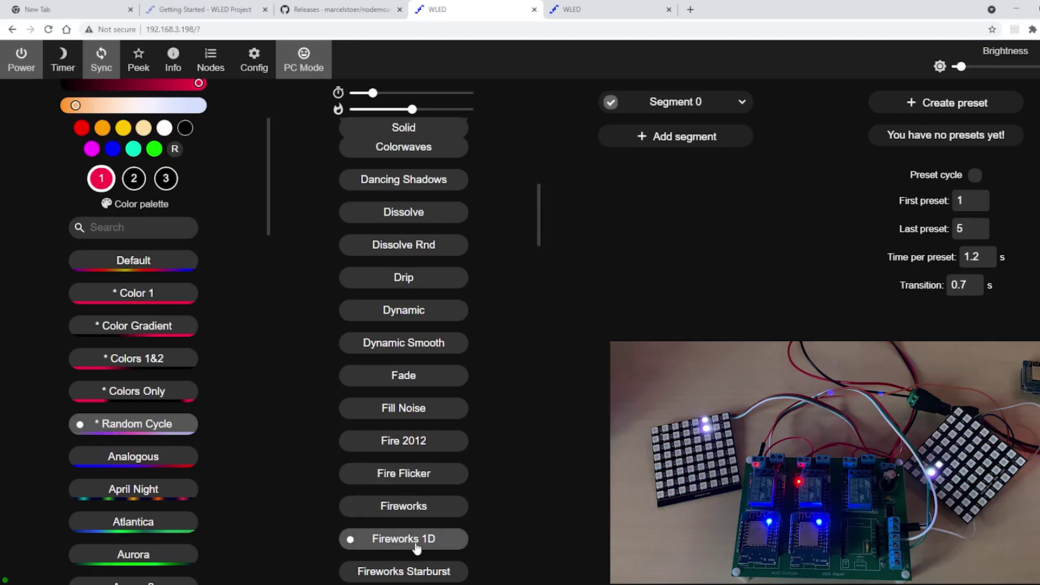
scroll(444, 548, "down", 4)
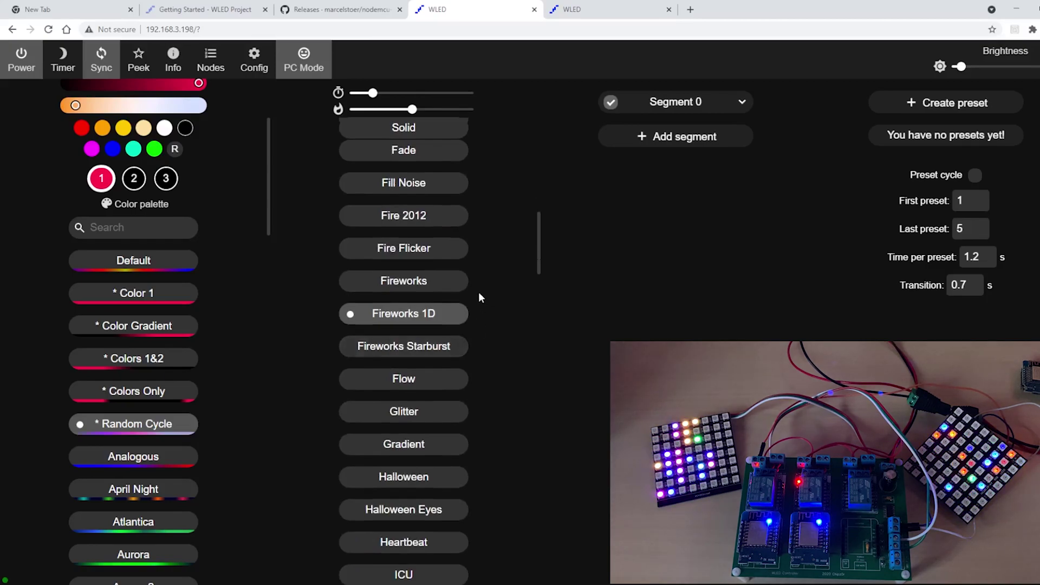
left_click(411, 511)
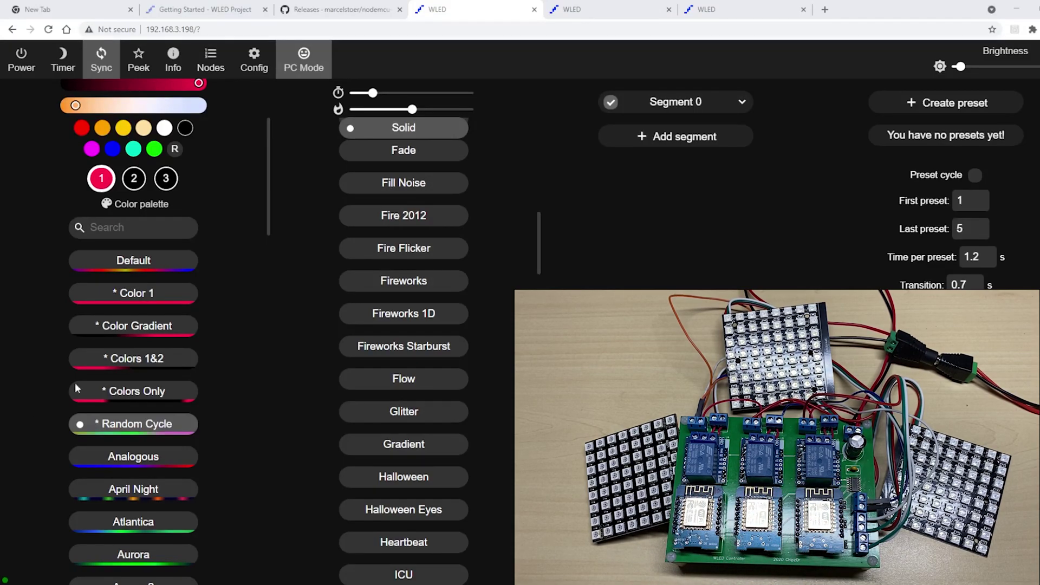
Step: Disable Sync on .198, then power on the .198, .184 and .175 controllers
left_click(102, 64)
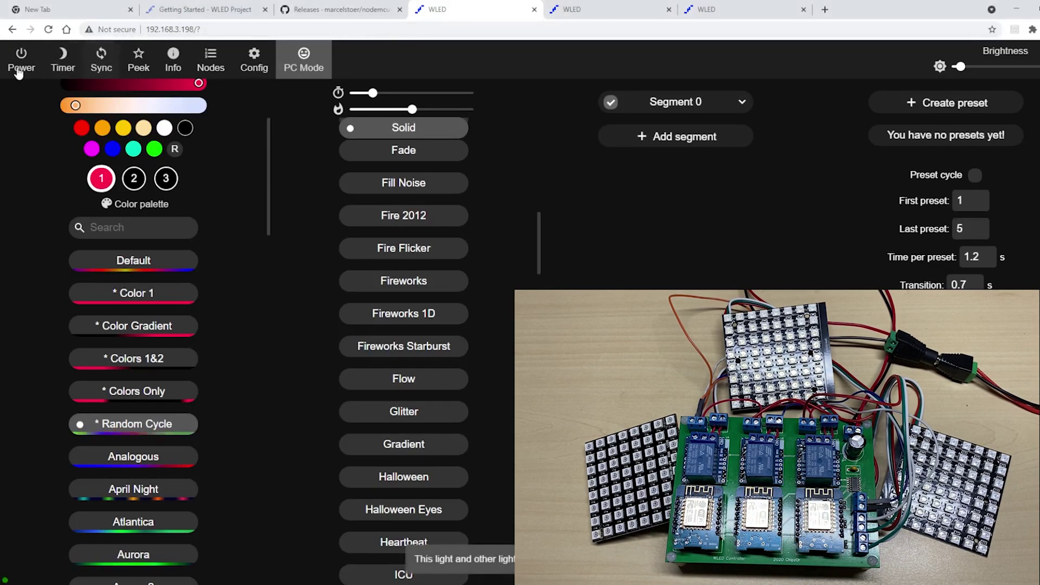
left_click(20, 65)
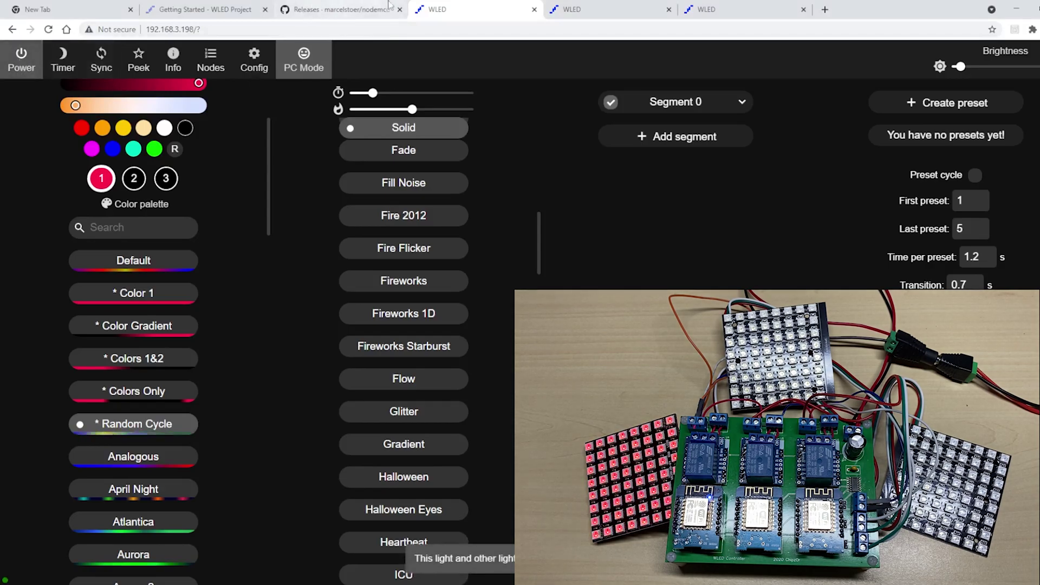
left_click(610, 15)
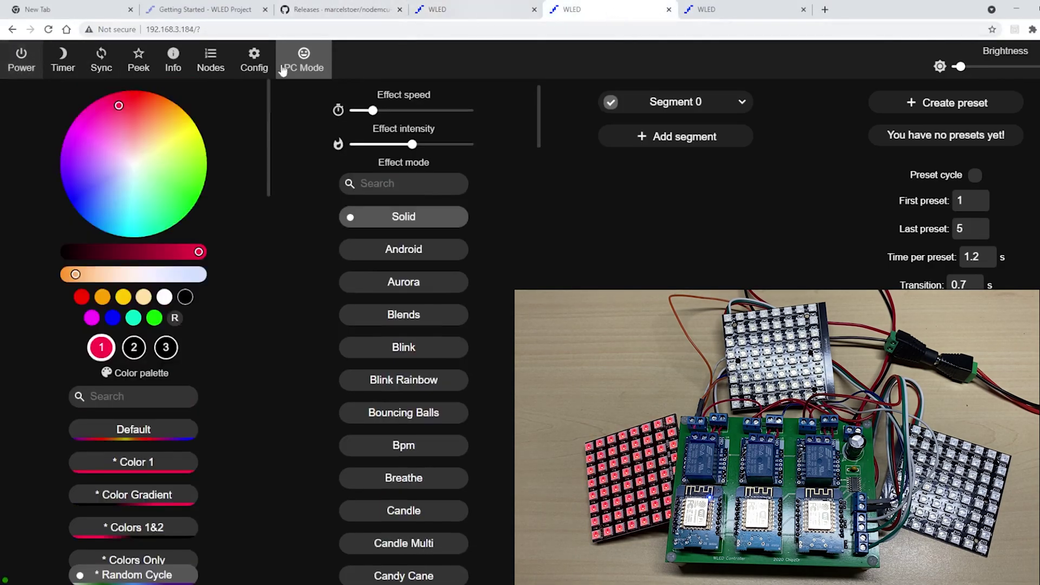
left_click(25, 65)
left_click(723, 16)
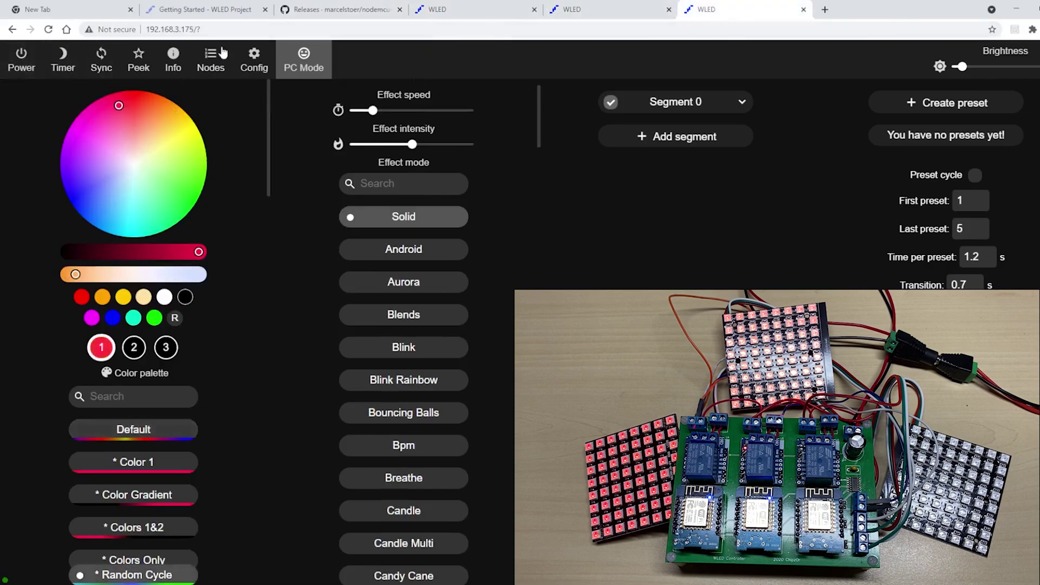
left_click(21, 64)
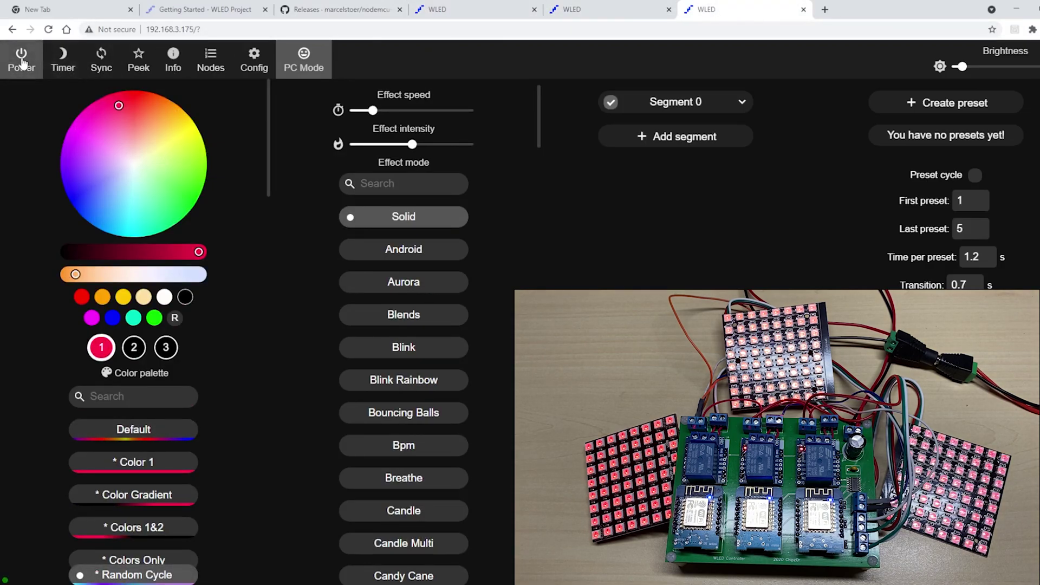
Step: Re-enable Sync on 192.168.3.198 and nudge the brightness up, then back down
left_click(459, 15)
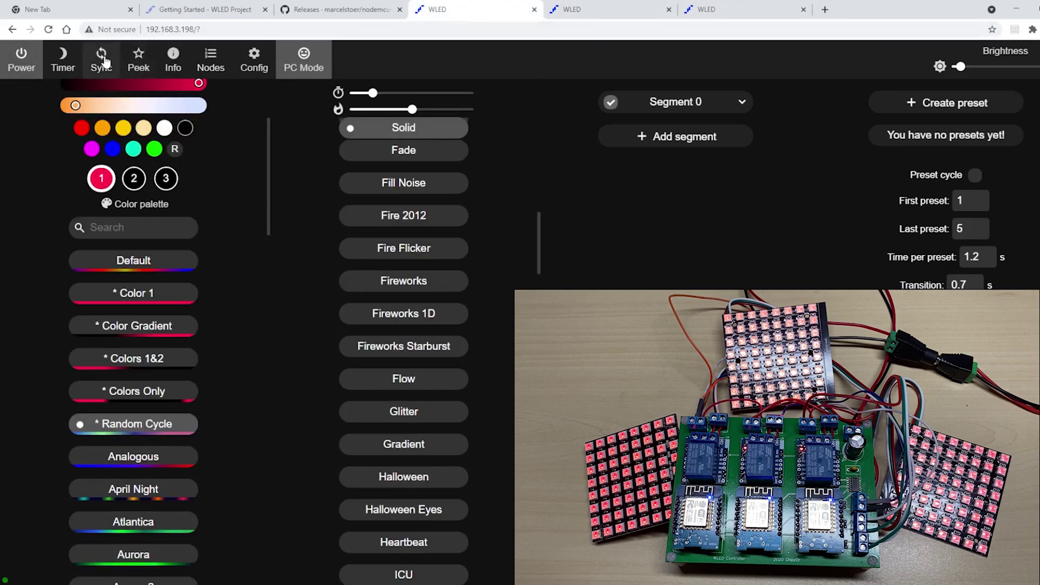
left_click(103, 60)
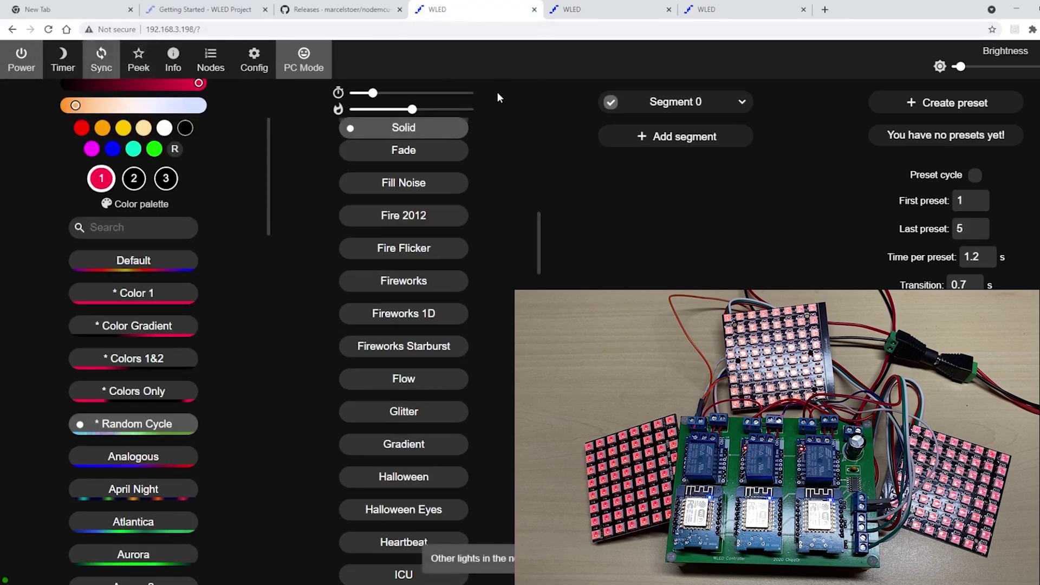
left_click(970, 67)
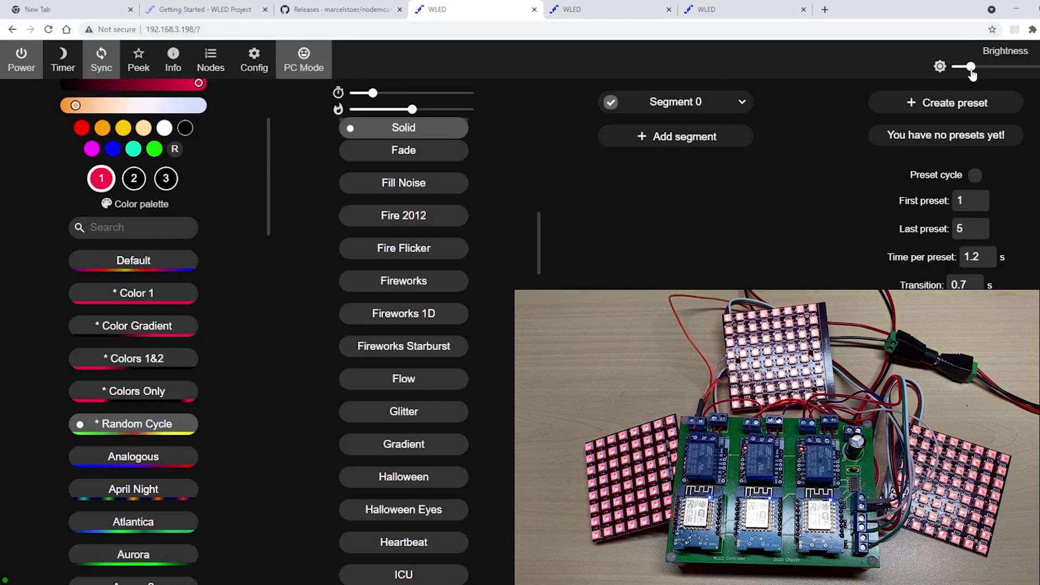
left_click_drag(971, 69, 961, 68)
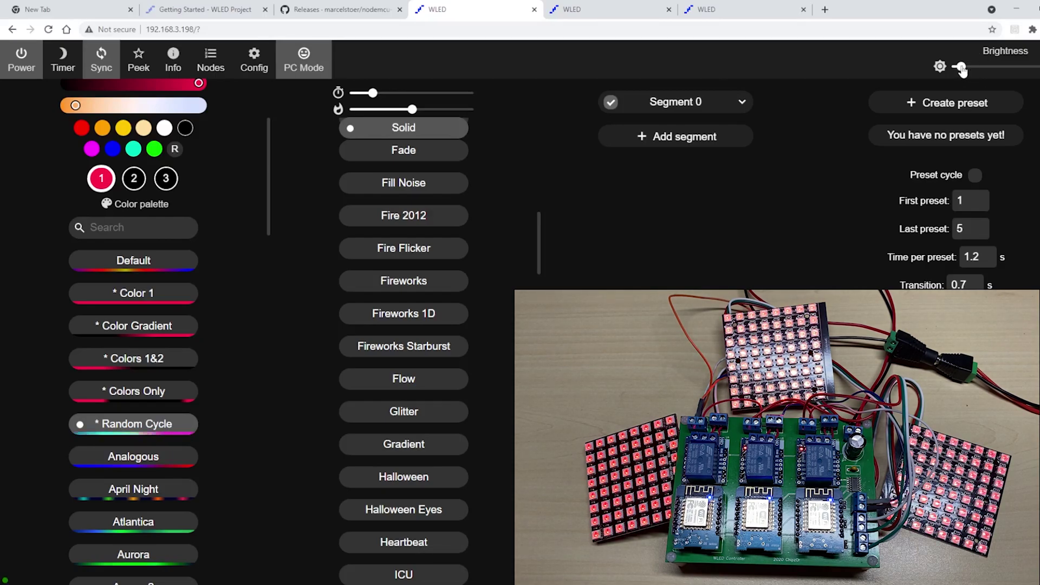
Step: Cycle through Gradient, Halloween, Halloween Eyes and Lake, ending on the Lightning effect
left_click(415, 448)
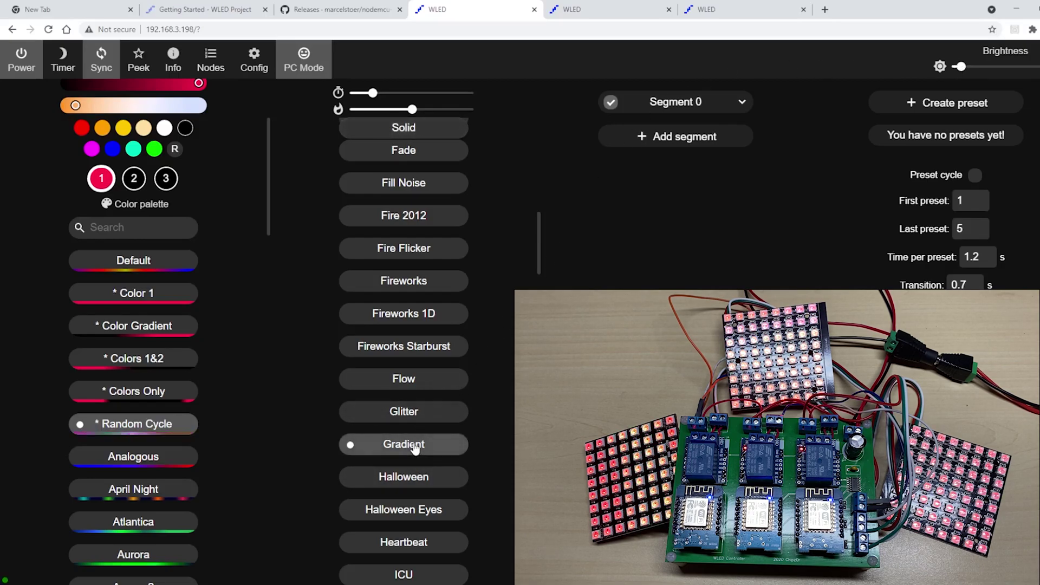
left_click(411, 483)
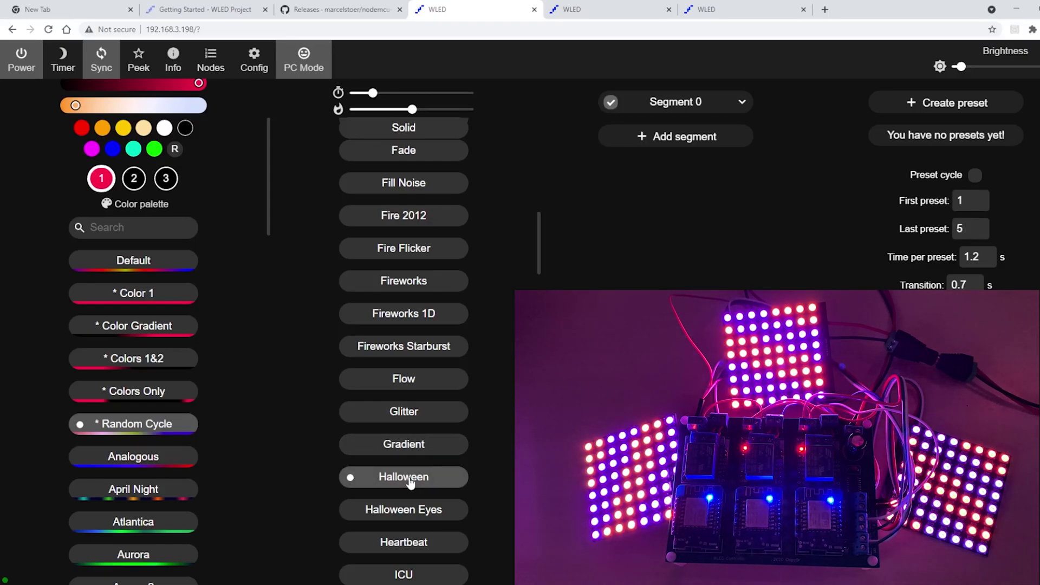
left_click(409, 520)
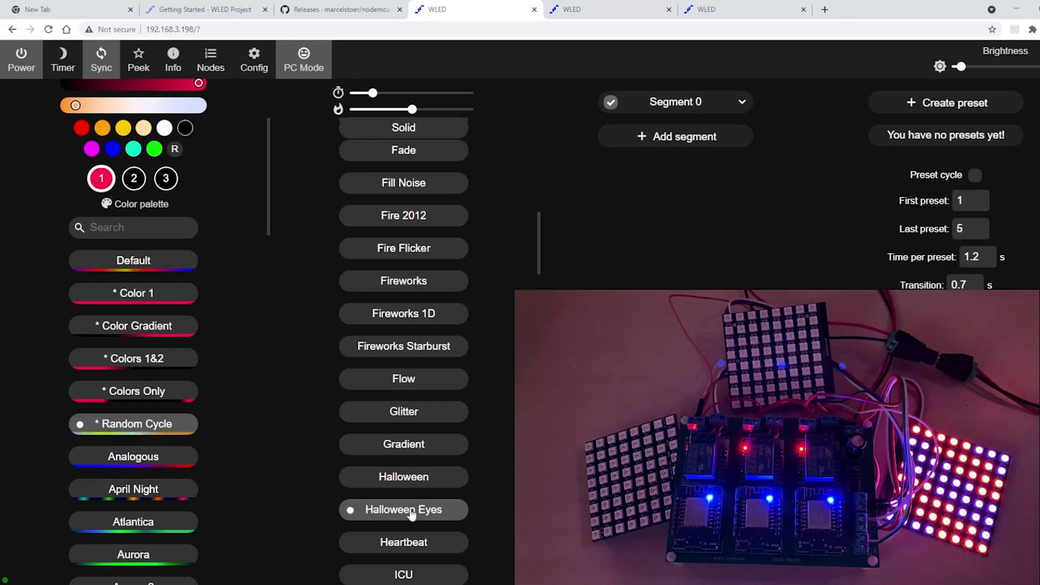
left_click(427, 475)
left_click(421, 522)
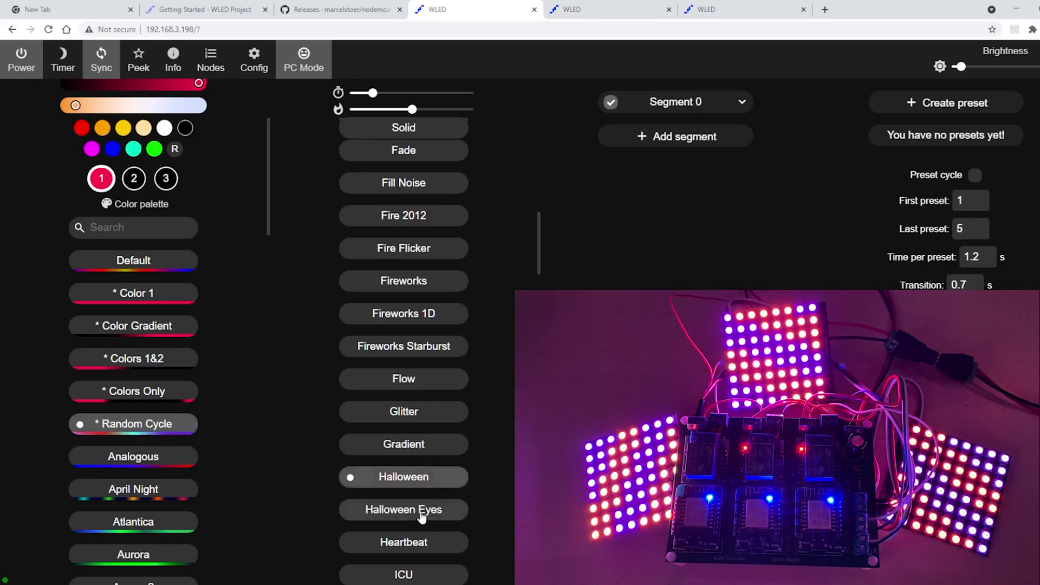
left_click(427, 469)
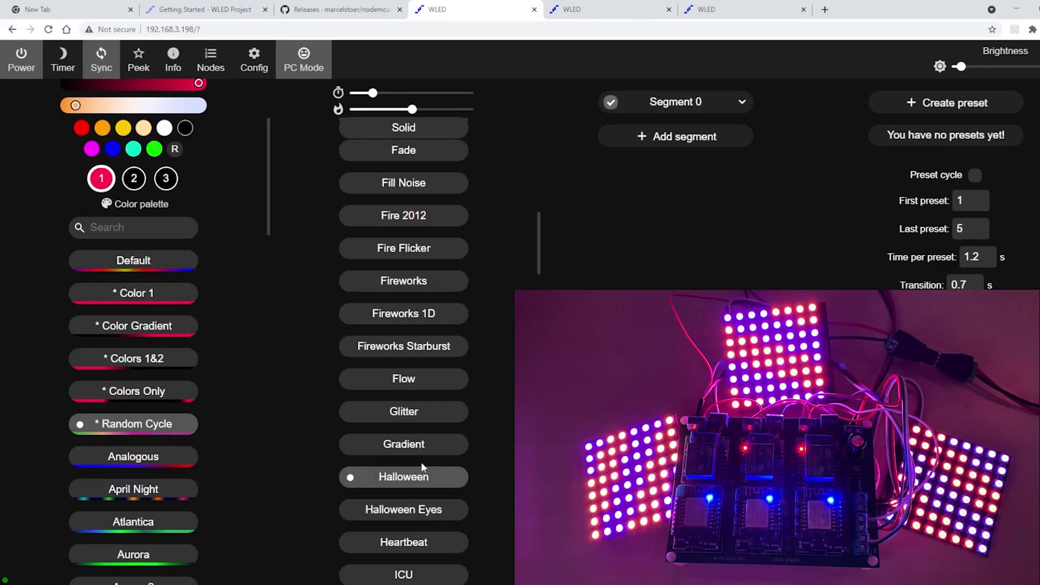
scroll(407, 425, "down", 4)
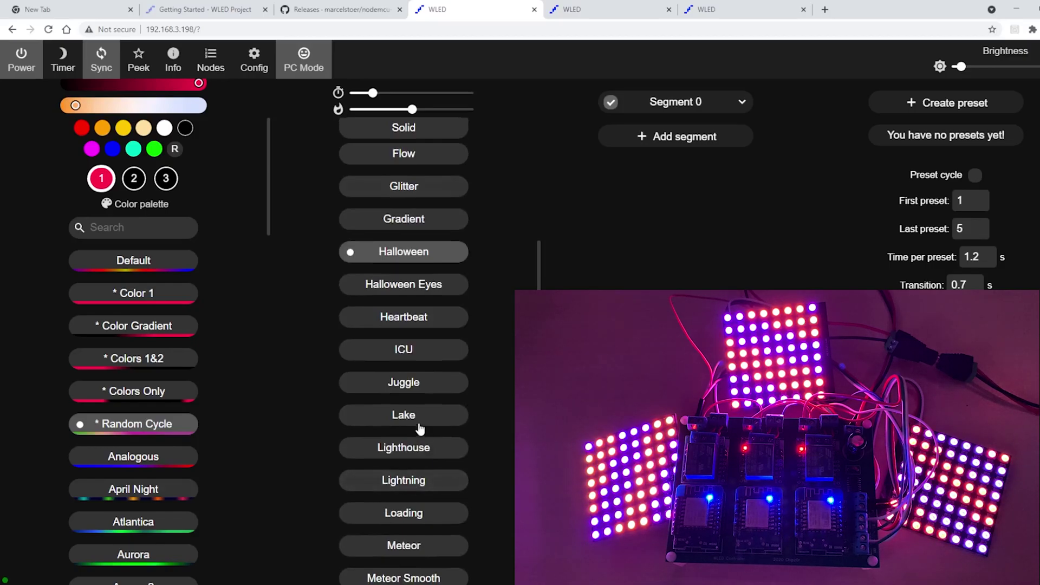
left_click(410, 418)
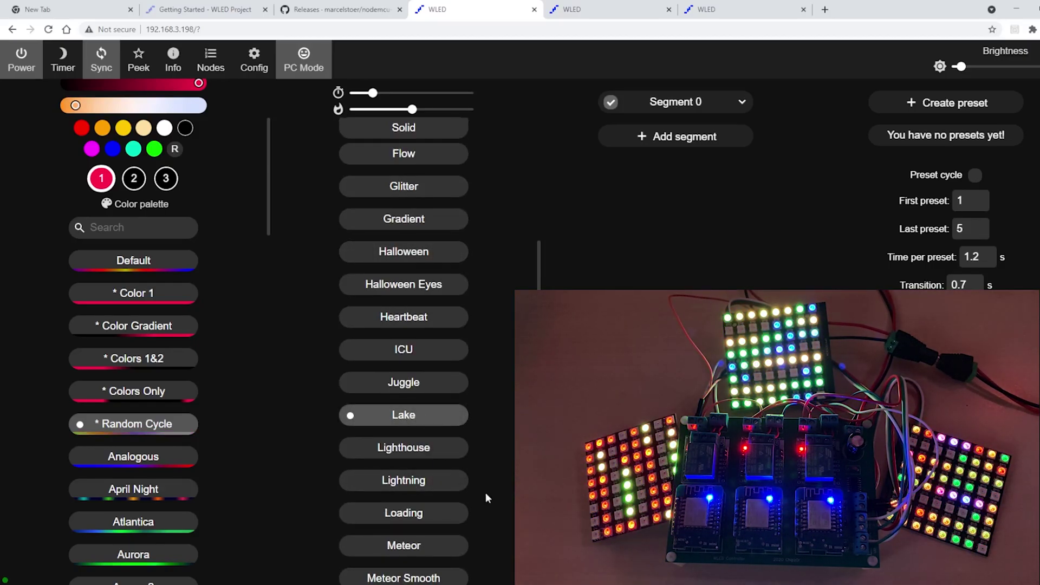
left_click(410, 481)
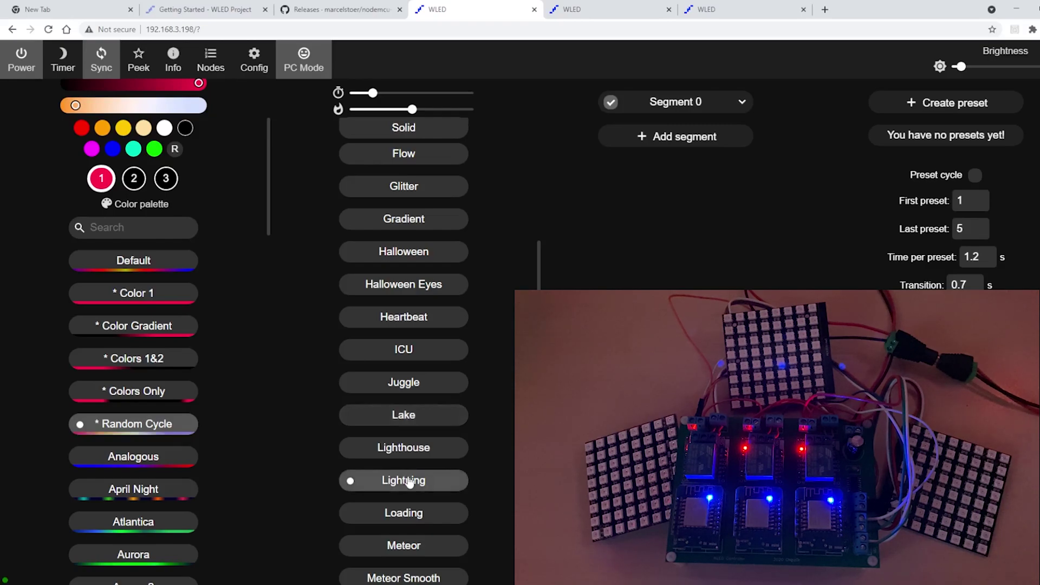
Step: Switch to Multi Comet, speeding it up and then slowing it slightly
scroll(455, 532, "down", 3)
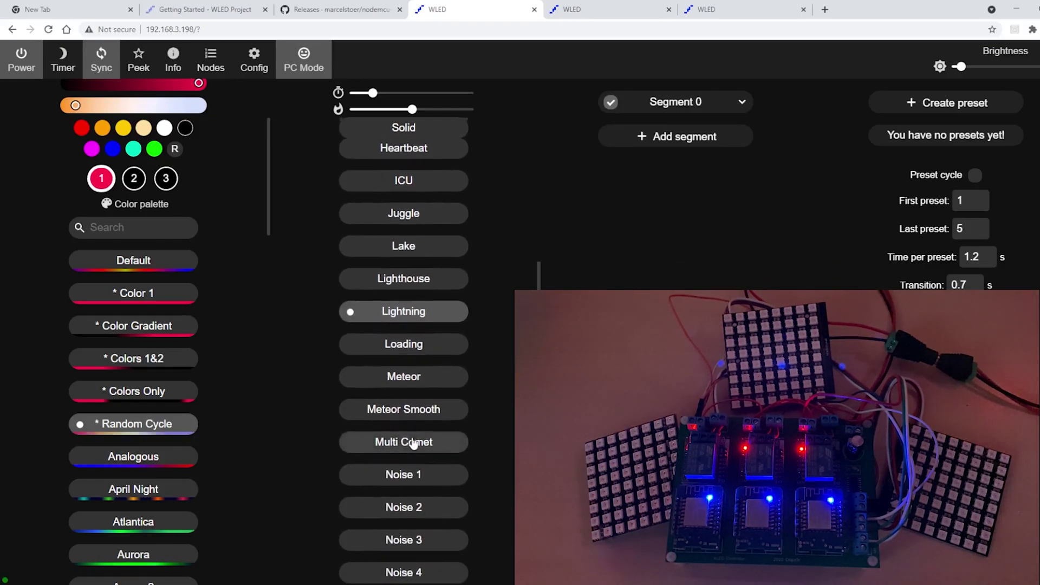
left_click(413, 443)
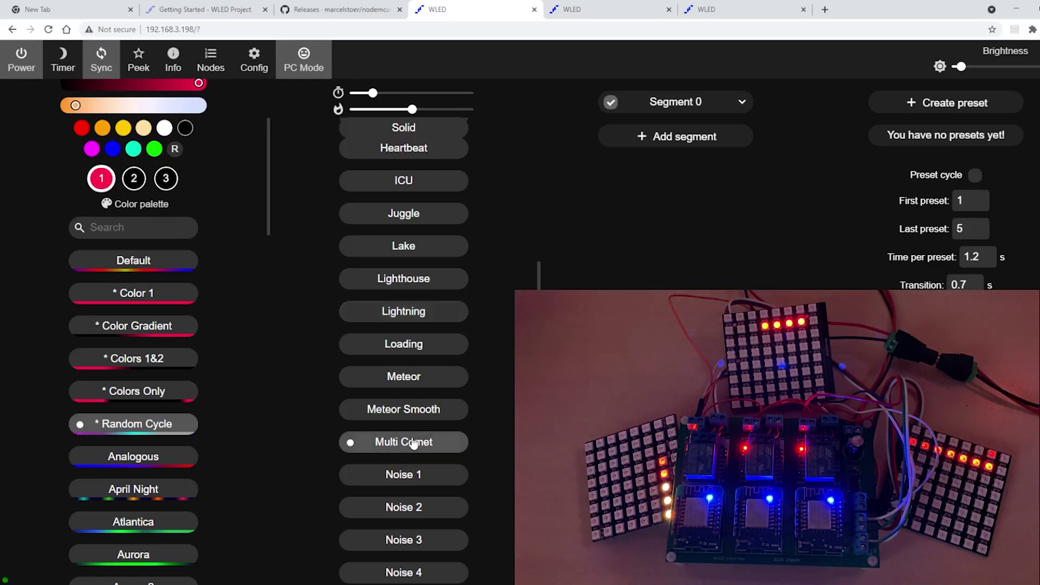
left_click_drag(412, 93, 447, 95)
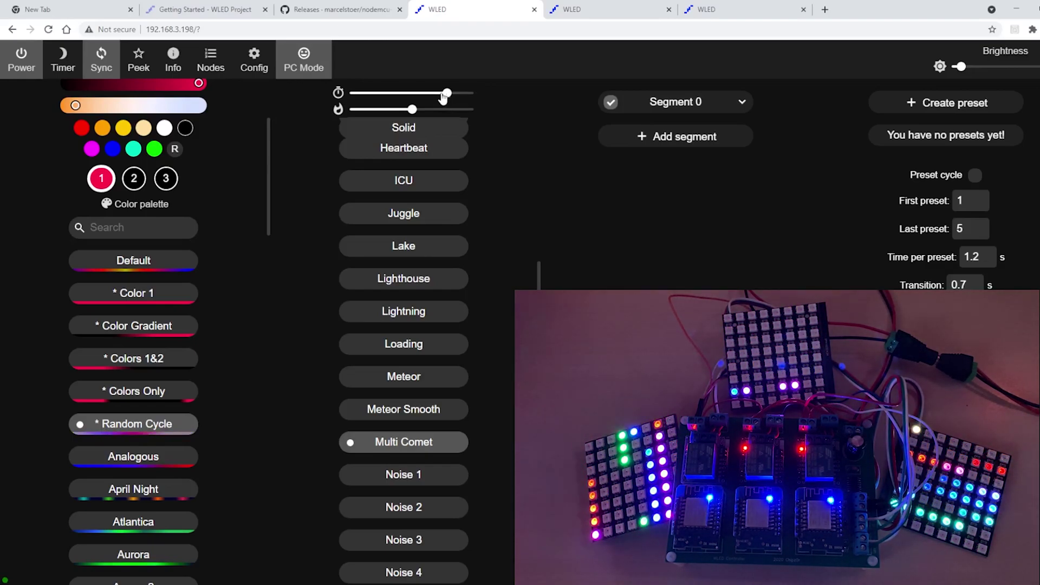
left_click_drag(441, 96, 417, 93)
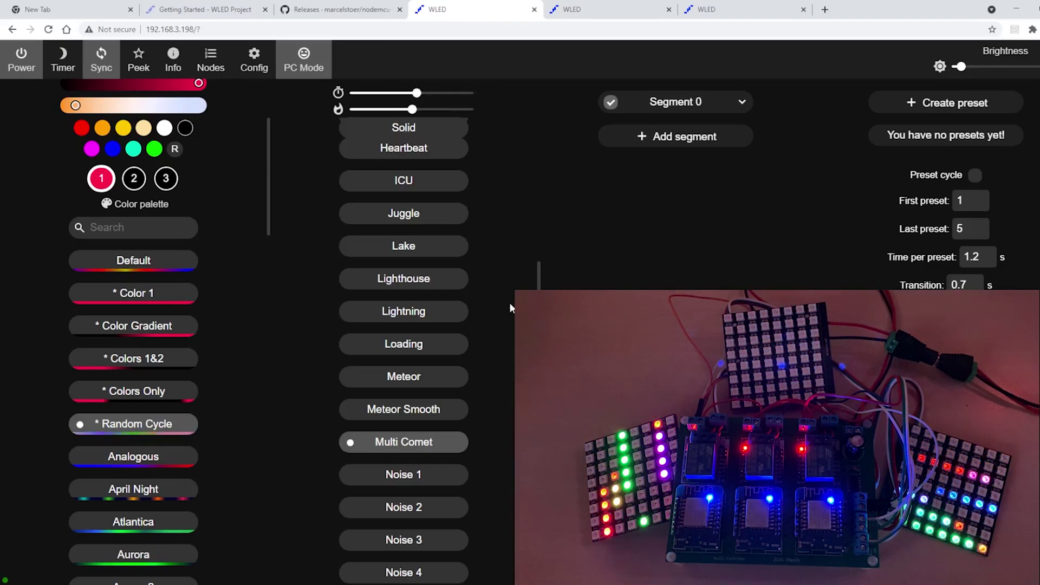
Step: Try Percent and Police All, then set the effect to Pride 2015
scroll(391, 460, "down", 5)
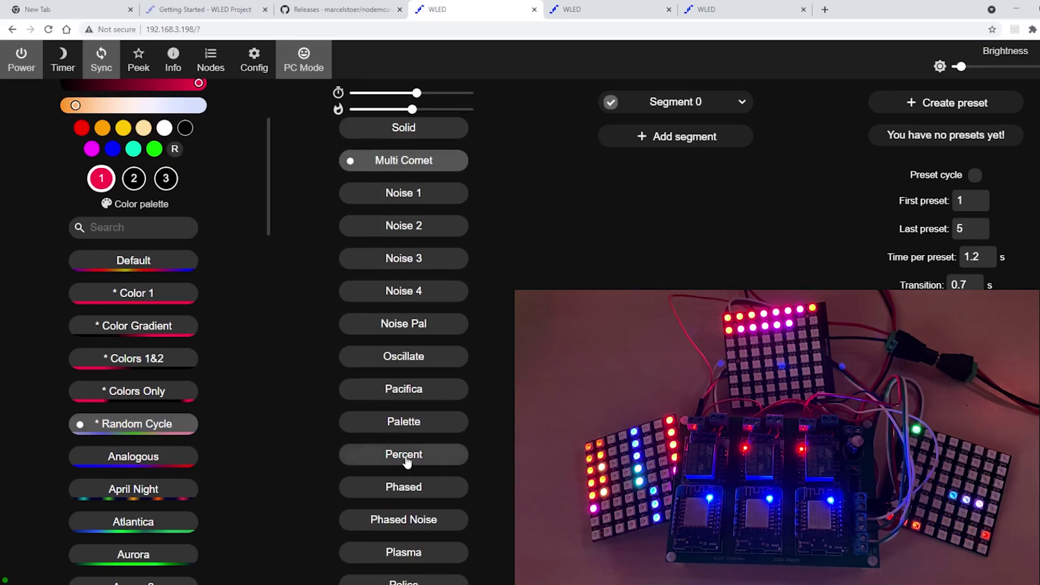
left_click(406, 458)
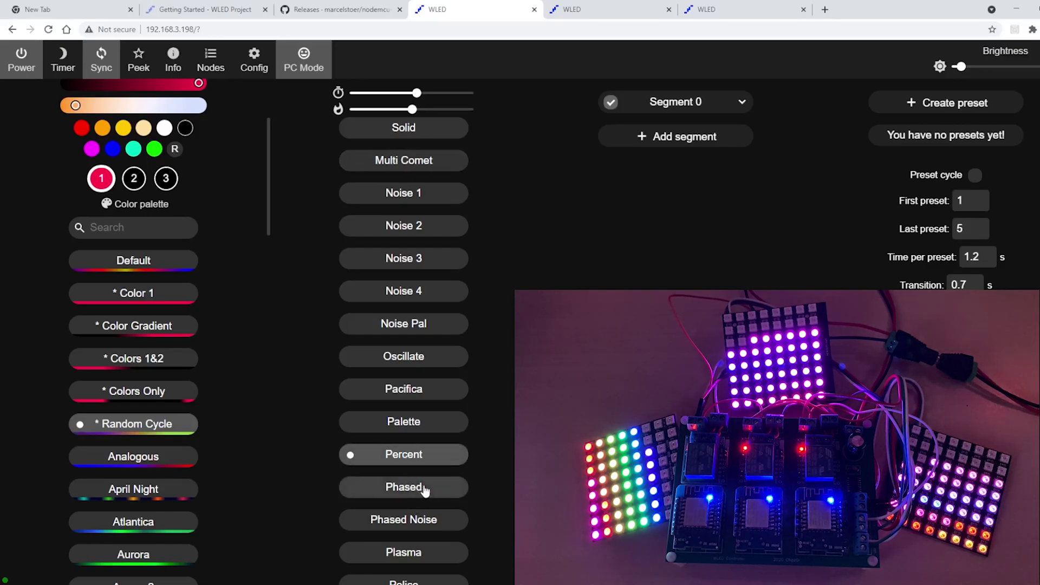
scroll(423, 488, "down", 3)
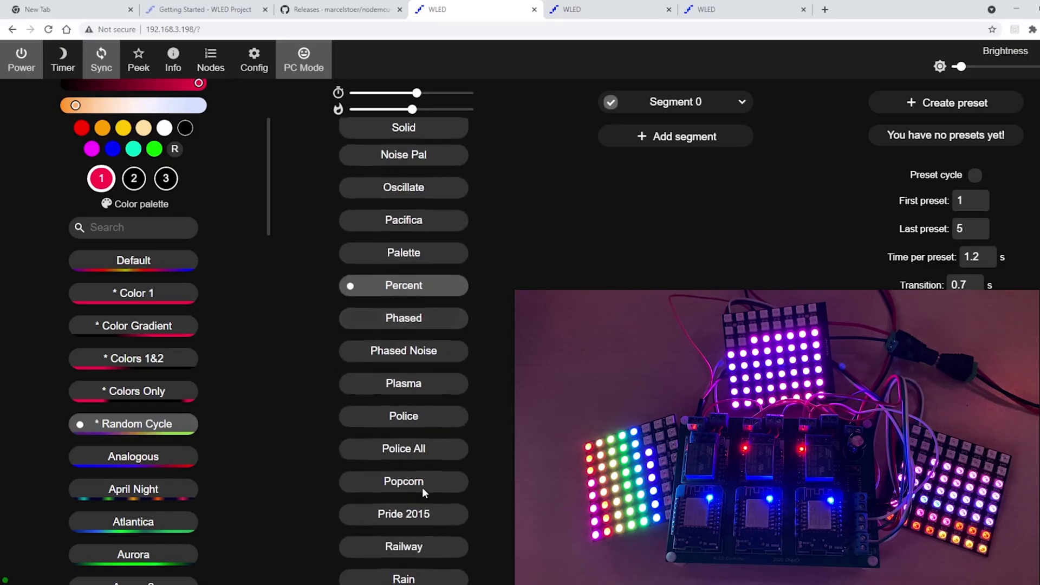
left_click(413, 452)
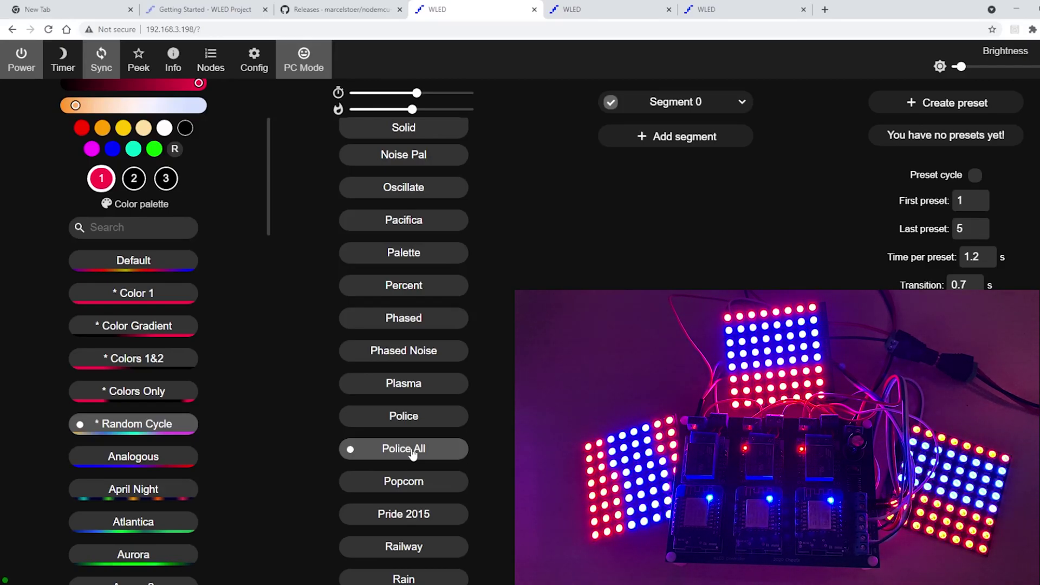
left_click(423, 515)
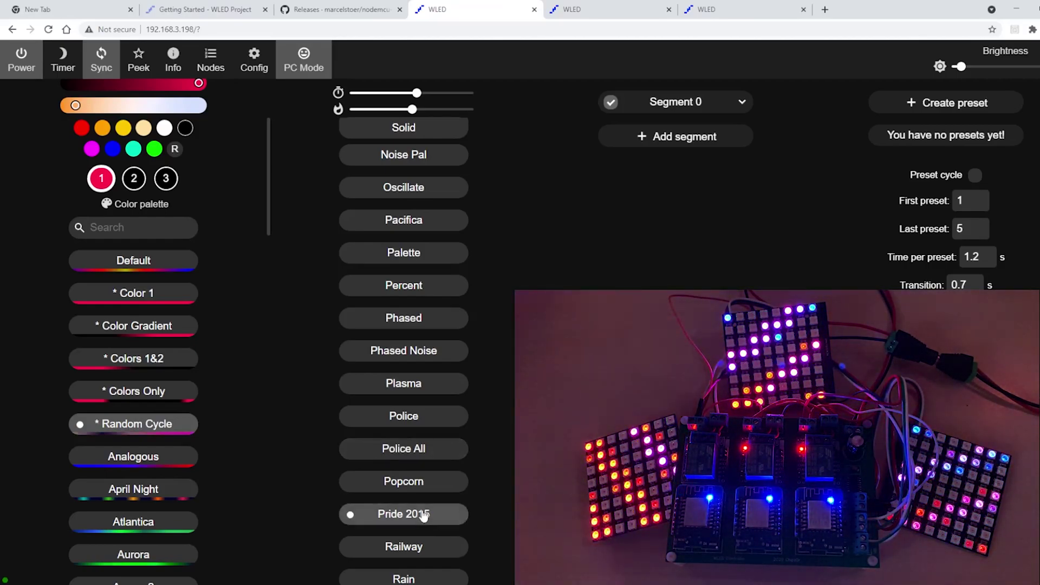
Step: Try Rainbow Runner and Ripple Rainbow, then set the effect to Sinelon Rainbow
scroll(425, 514, "down", 4)
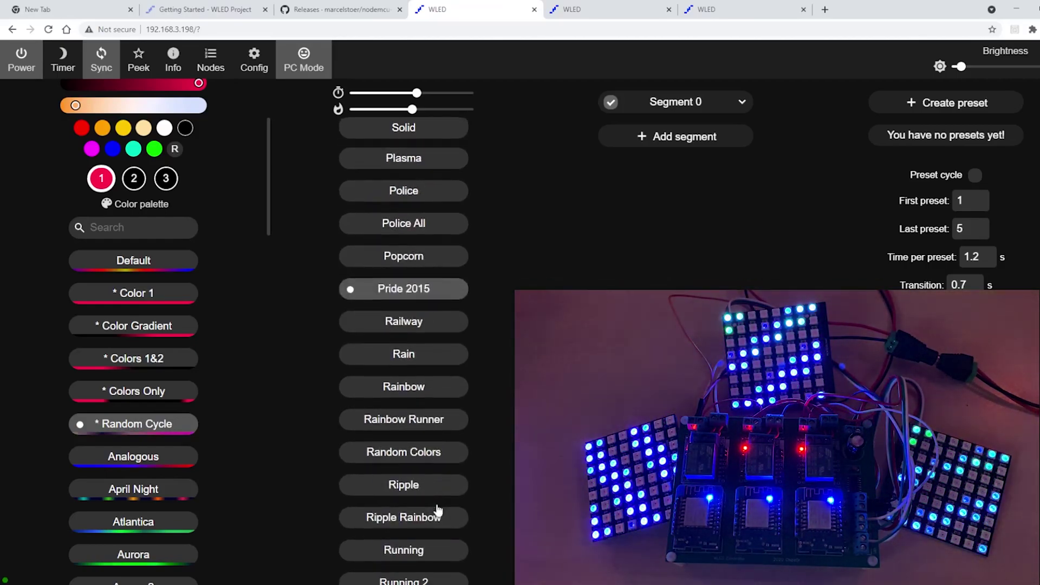
left_click(416, 422)
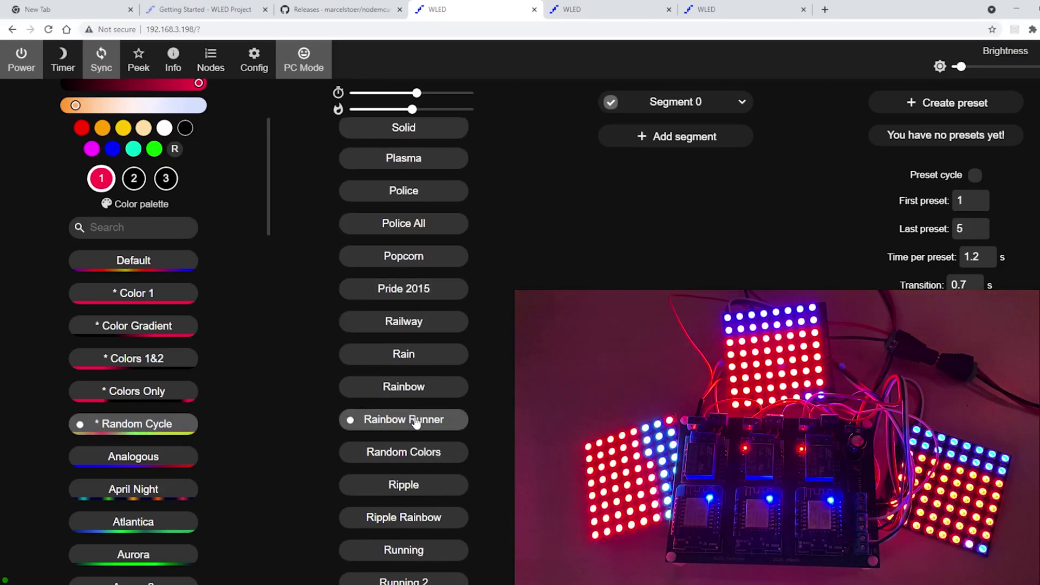
left_click(415, 520)
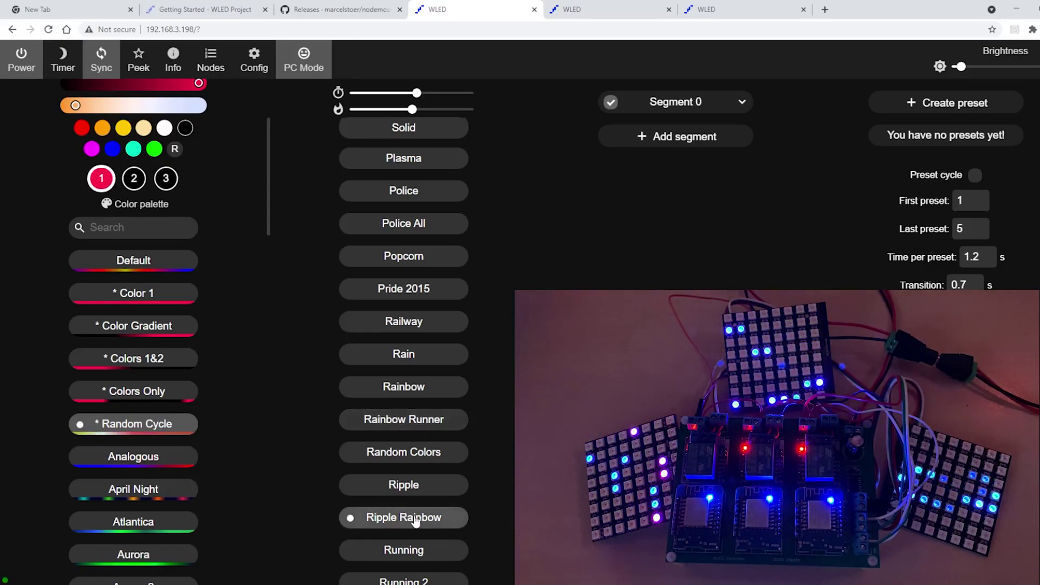
scroll(425, 528, "down", 6)
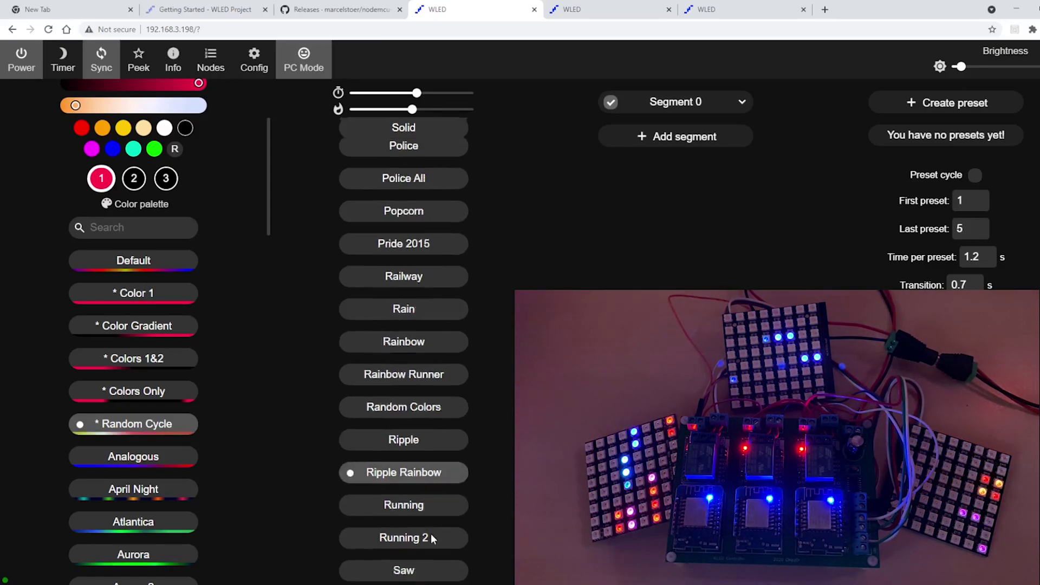
left_click(429, 543)
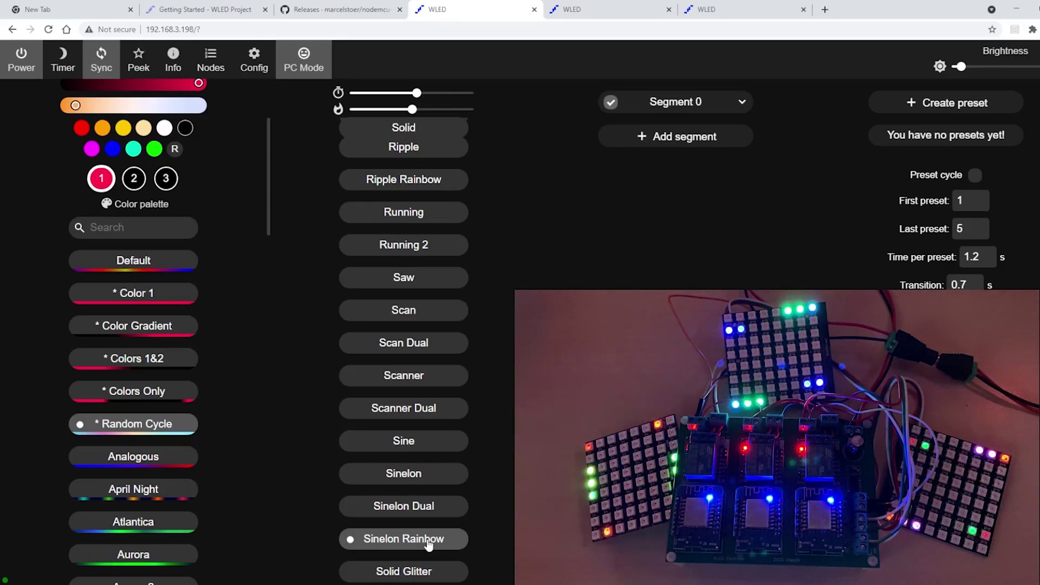
Step: Try the Ocean, Orangery and Party palettes, then apply Rainbow Bands
scroll(174, 477, "down", 10)
scroll(170, 494, "down", 5)
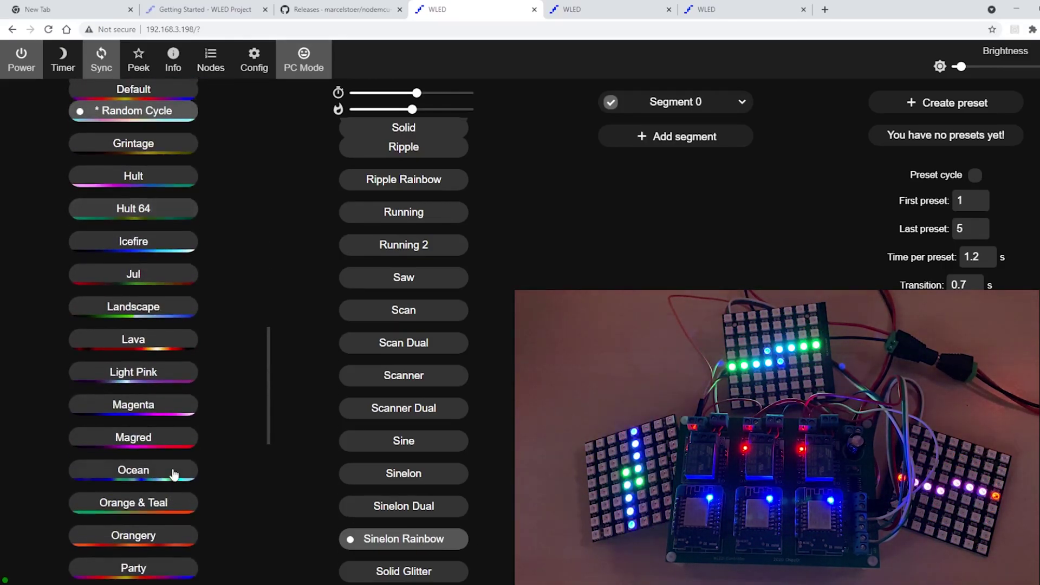
left_click(174, 471)
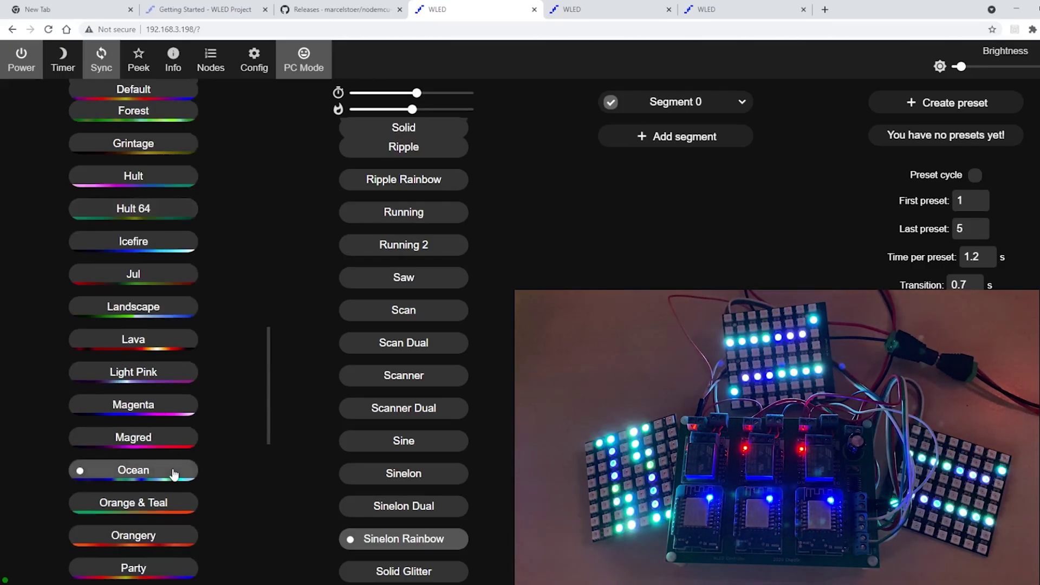
left_click(150, 537)
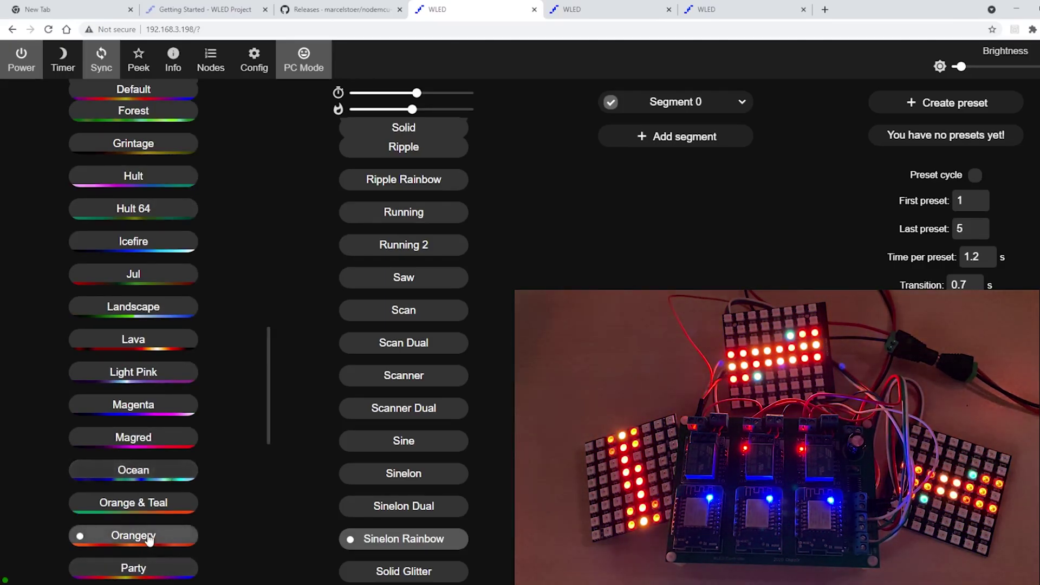
left_click(150, 570)
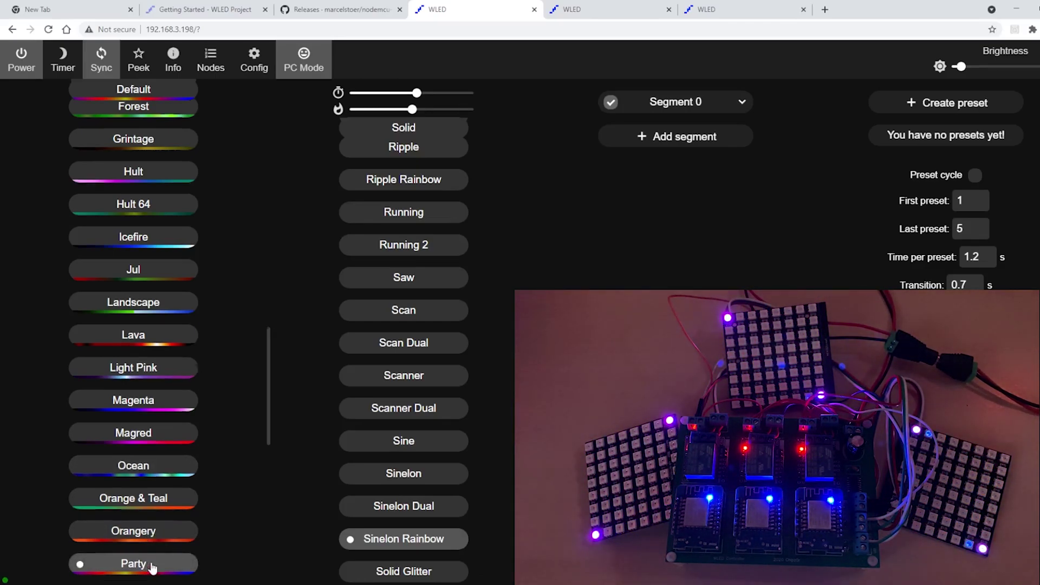
scroll(148, 569, "down", 4)
left_click(164, 448)
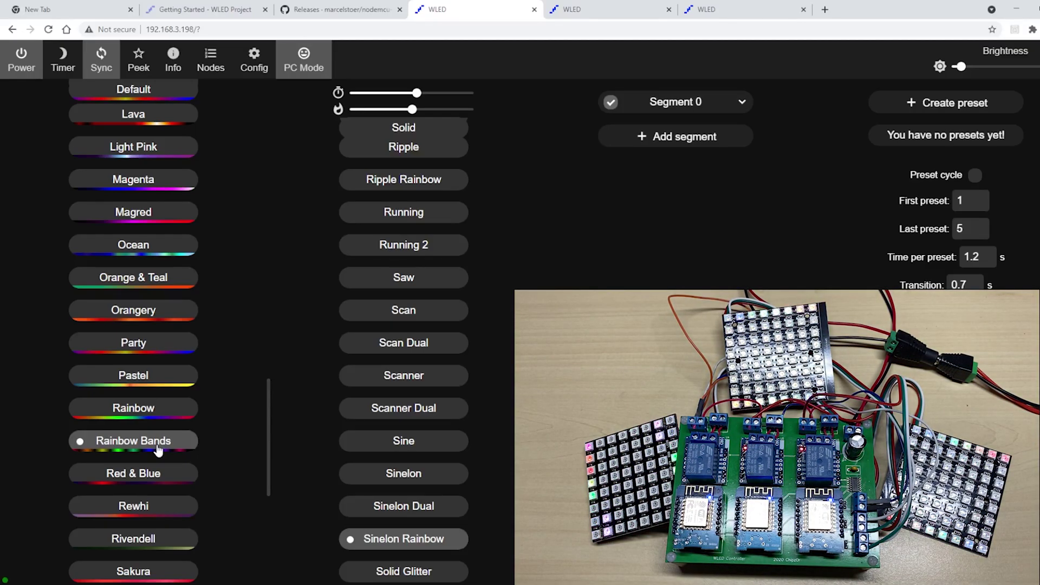
Step: Turn the master's power off so all three matrices go dark
left_click(21, 64)
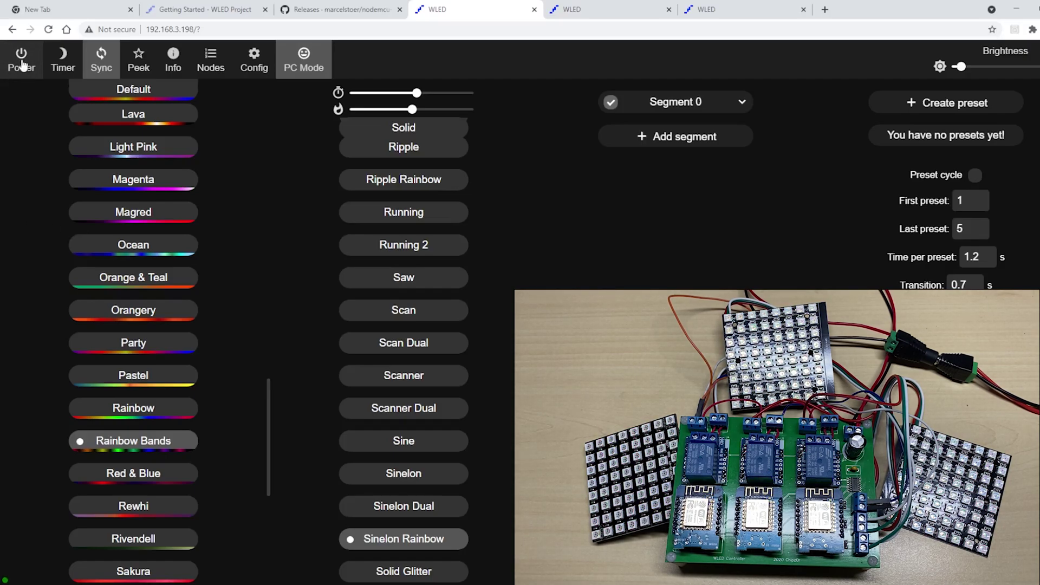